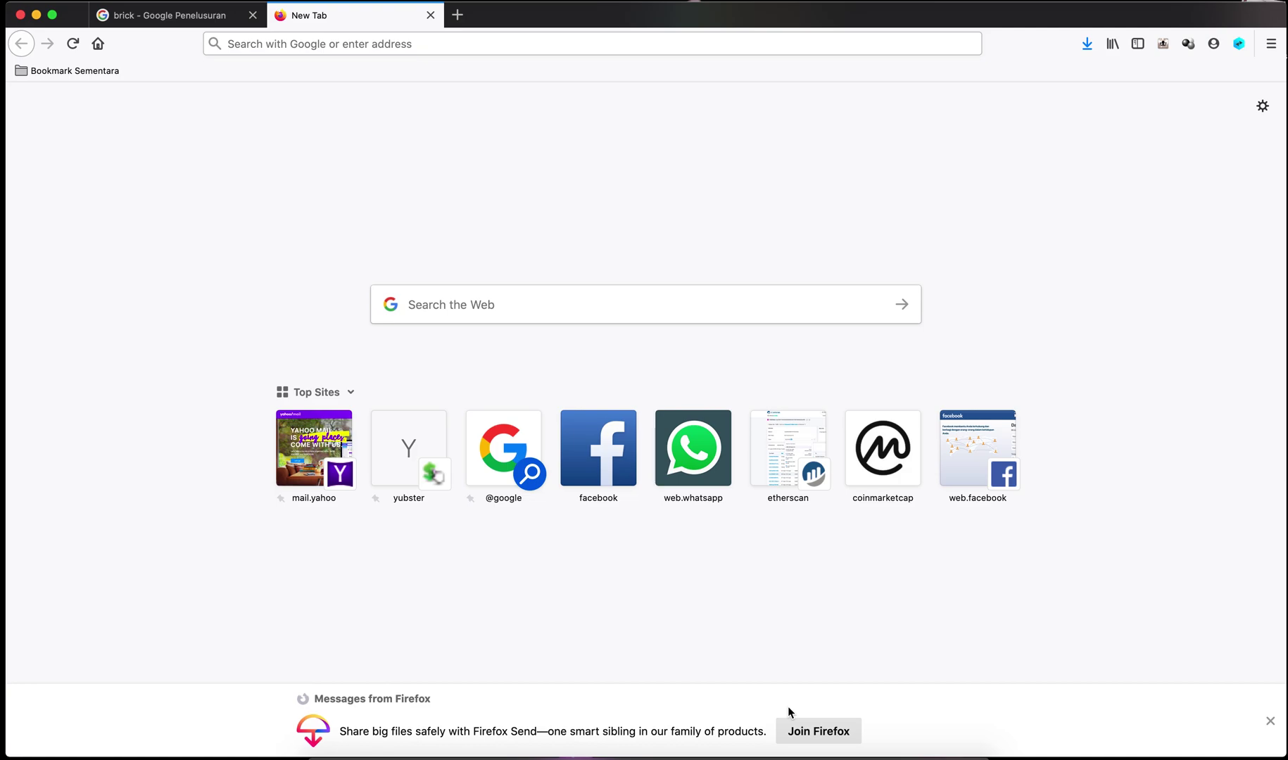
# Load photopea.com in a new Firefox tab from the address bar.
pyautogui.click(499, 41)
pyautogui.write('photopea.com/')
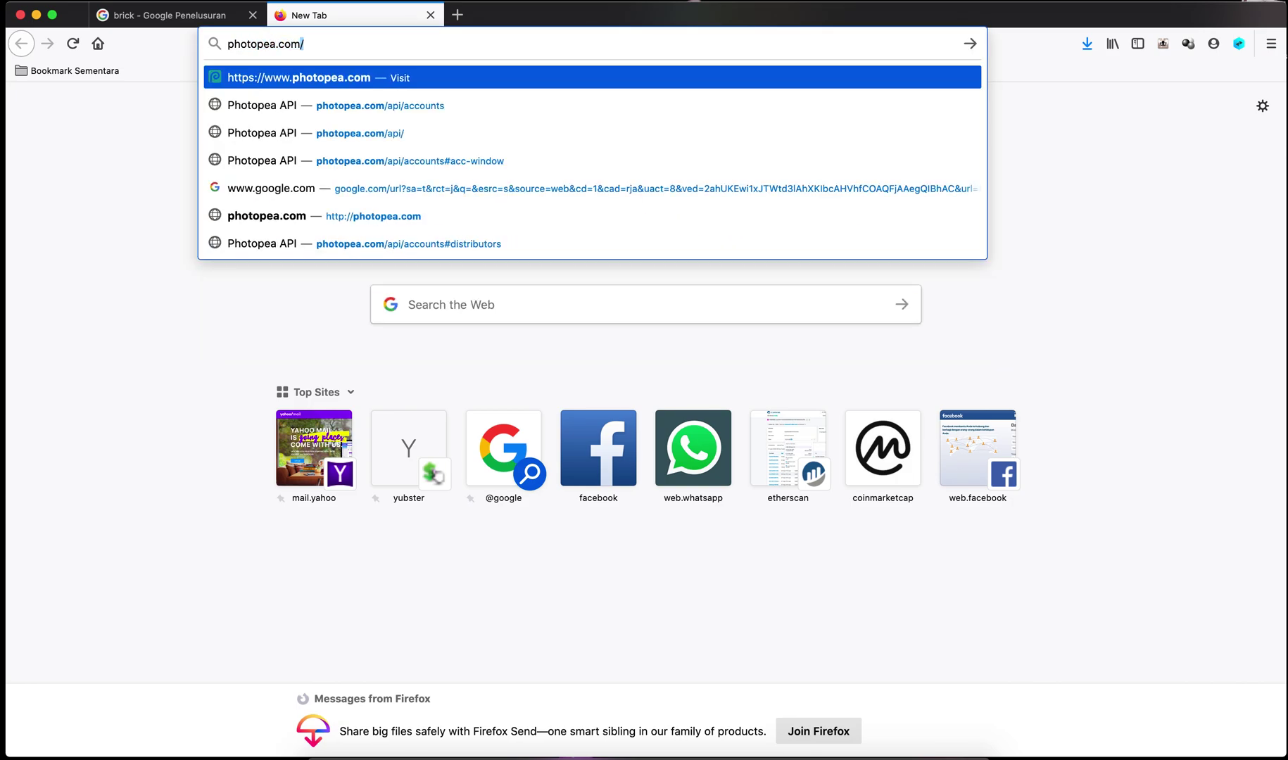
pyautogui.press('Return')
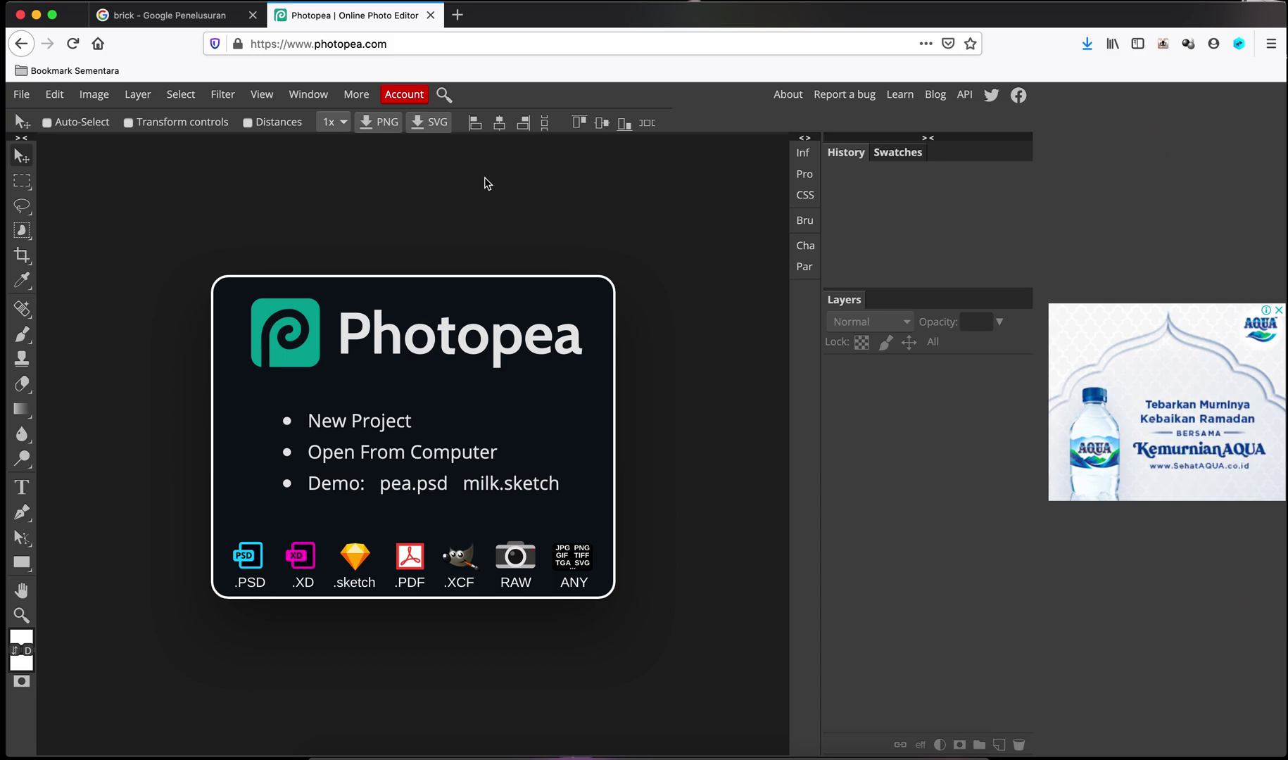
# Save the red brick-wall image from Google Images to the Desktop, replacing the existing copy.
pyautogui.click(221, 26)
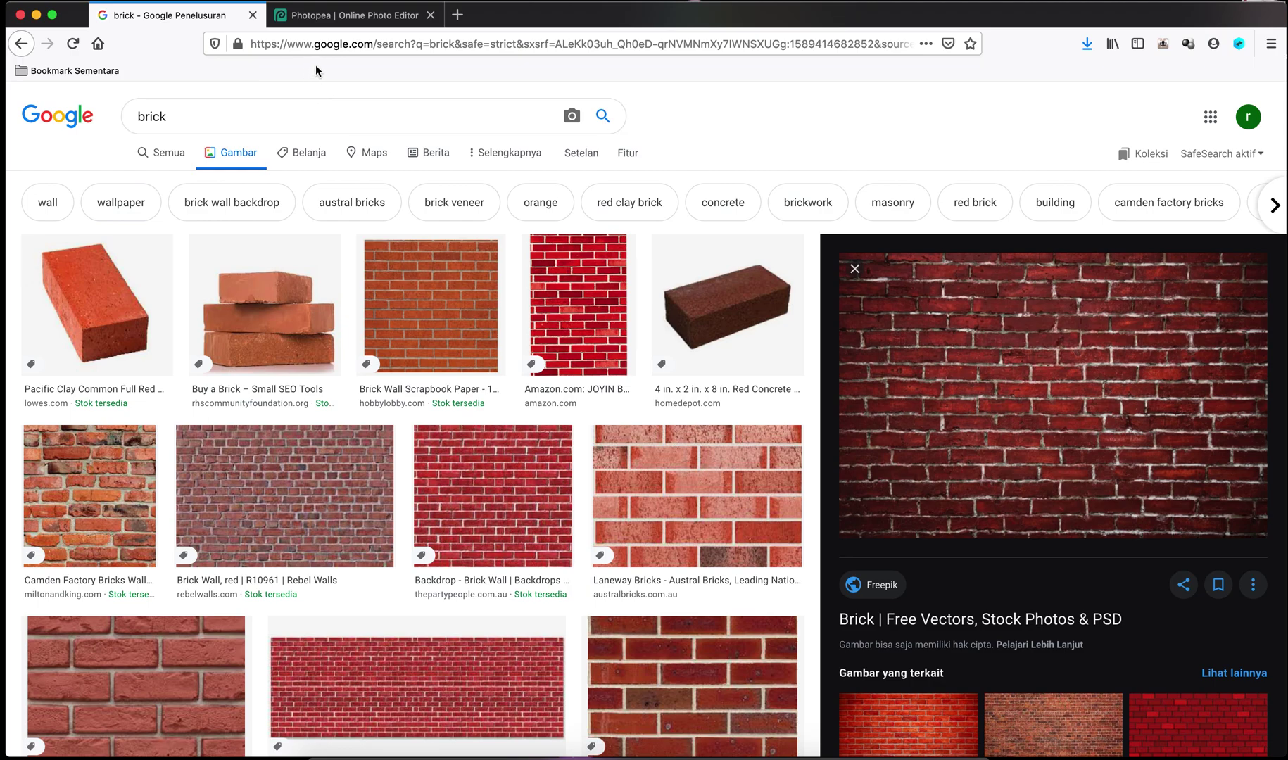
pyautogui.click(307, 104)
pyautogui.moveTo(1052, 395)
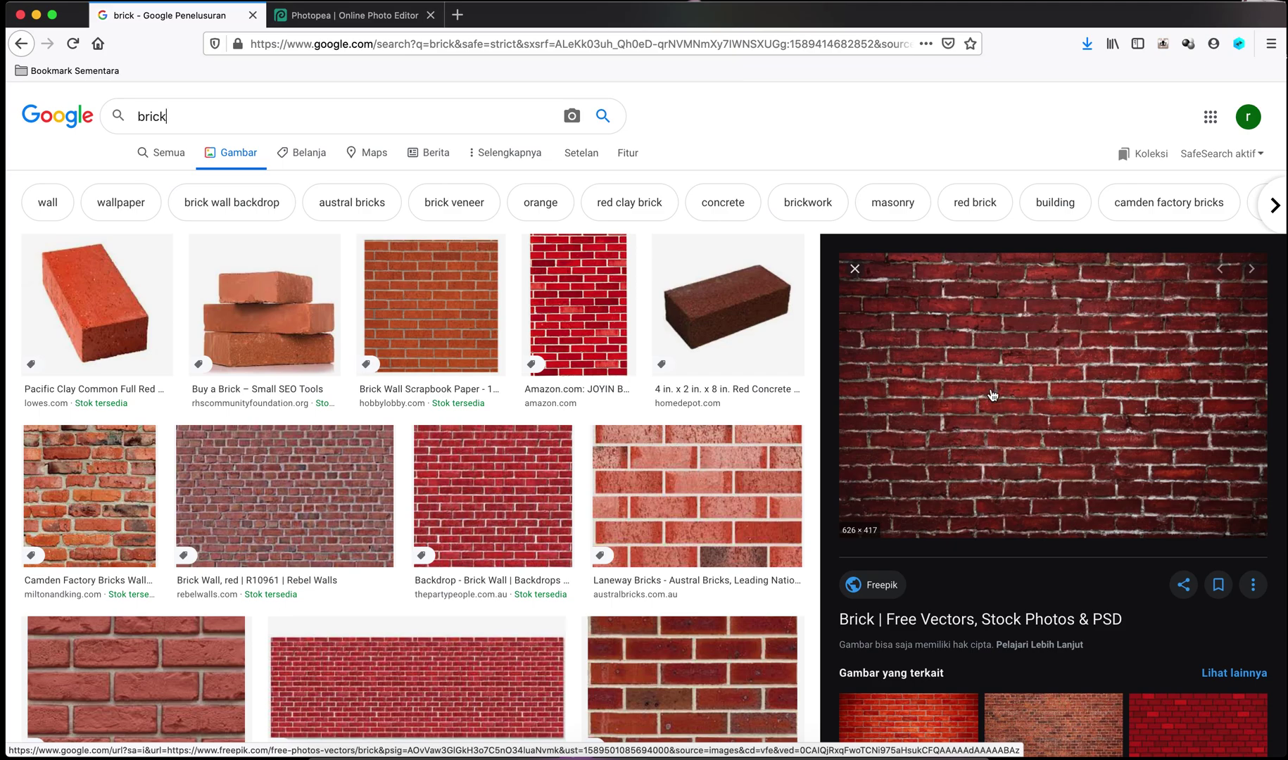
pyautogui.rightClick(989, 385)
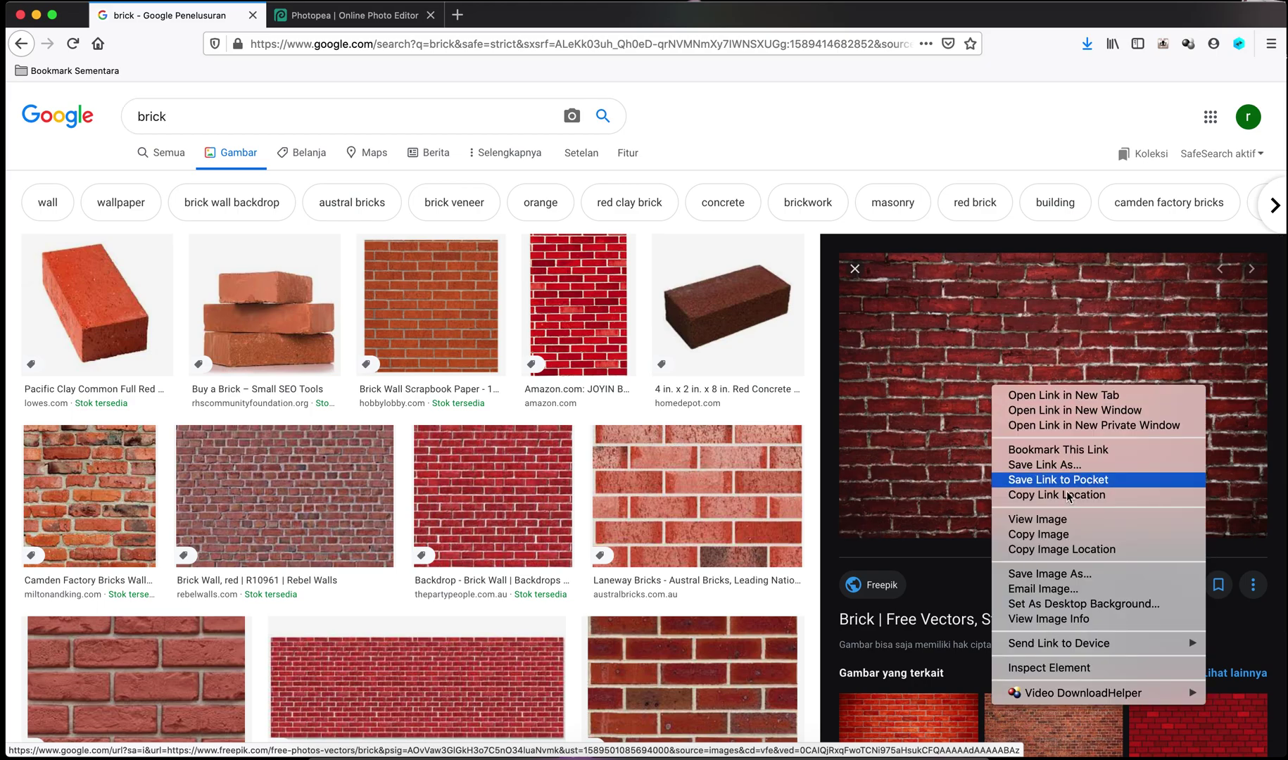
pyautogui.click(1107, 574)
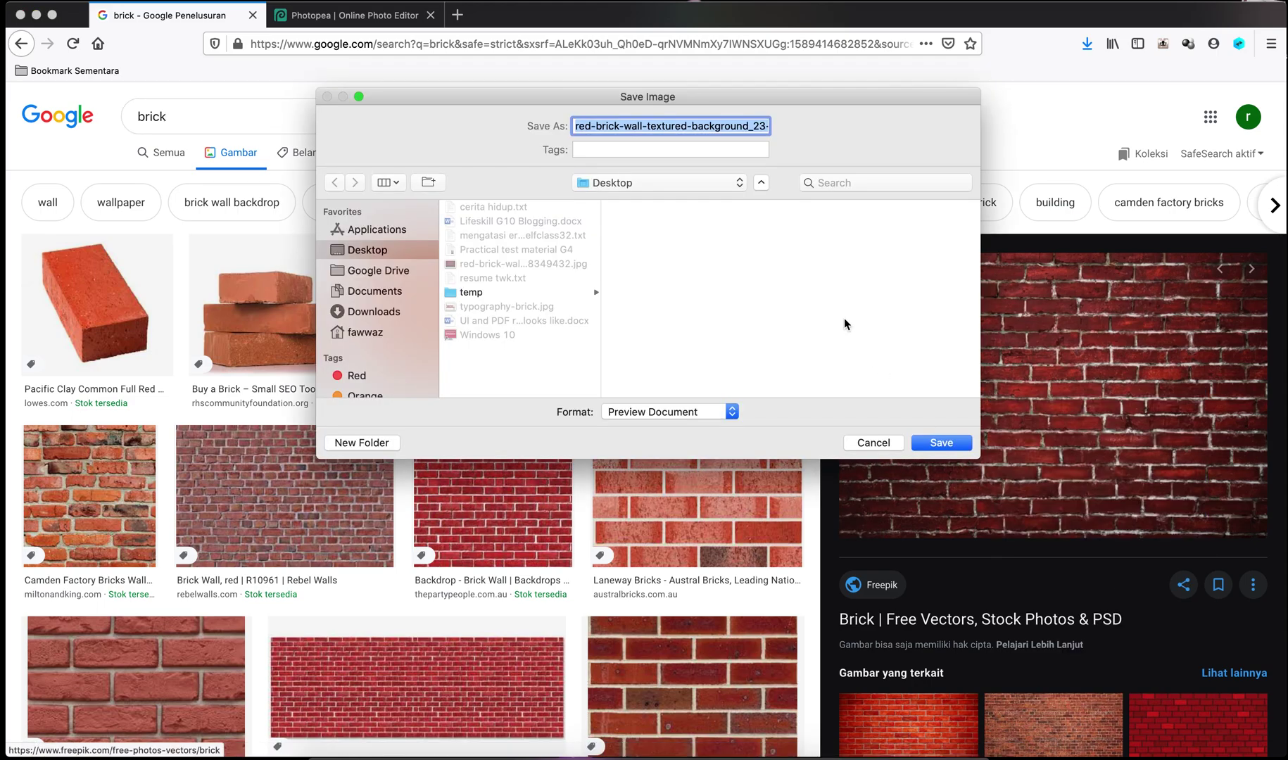
pyautogui.click(537, 264)
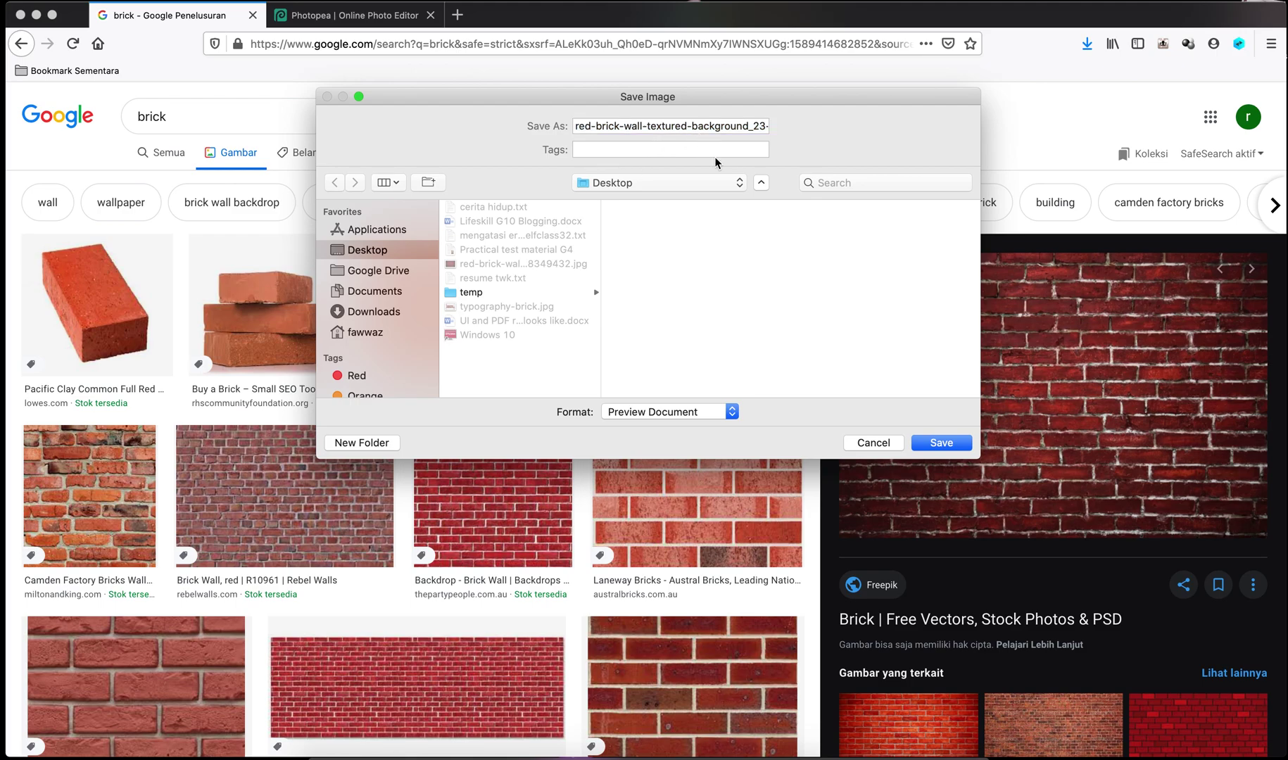
pyautogui.click(942, 444)
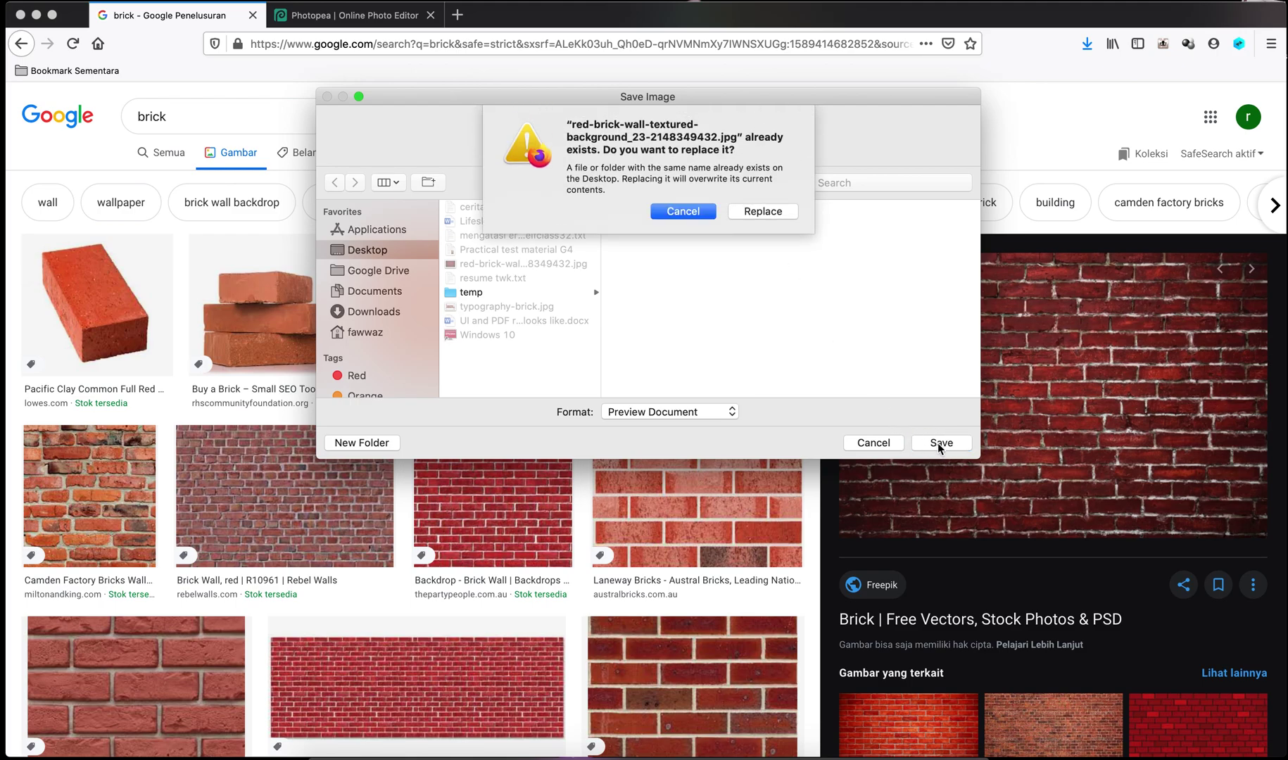
pyautogui.click(763, 211)
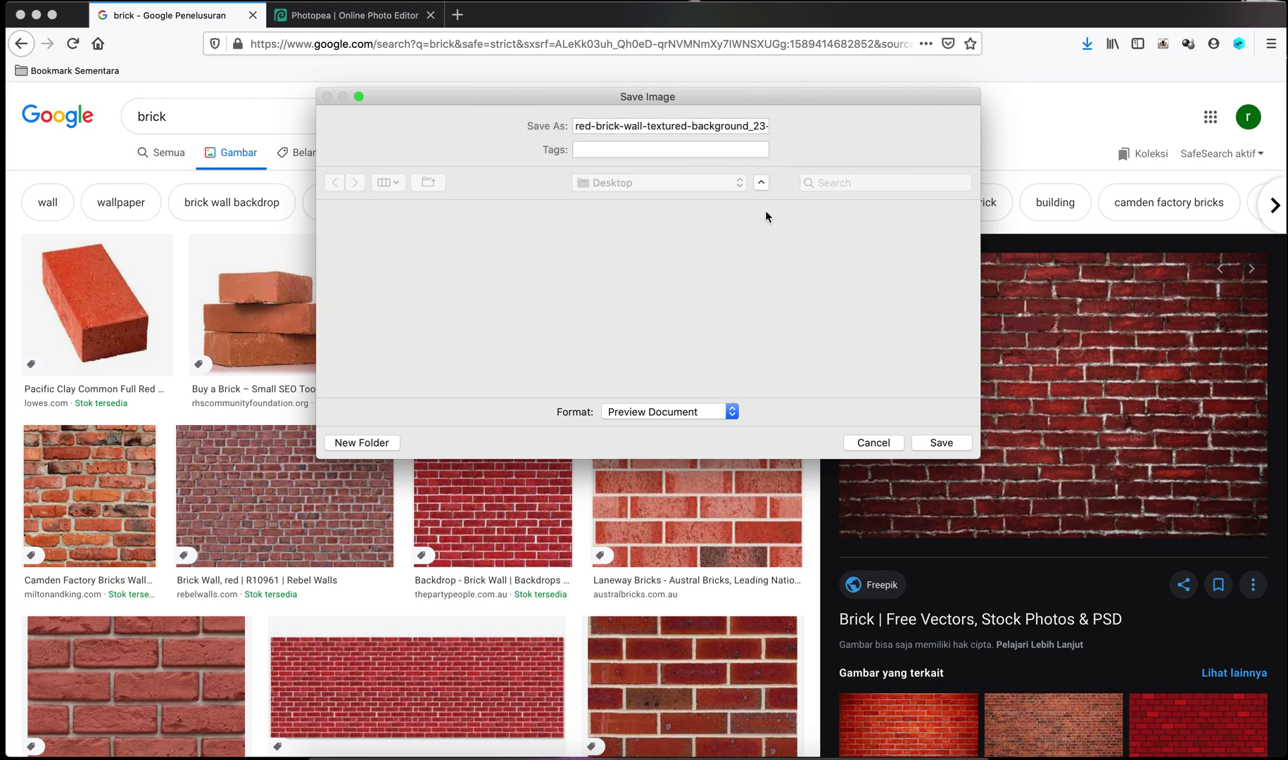
pyautogui.click(363, 16)
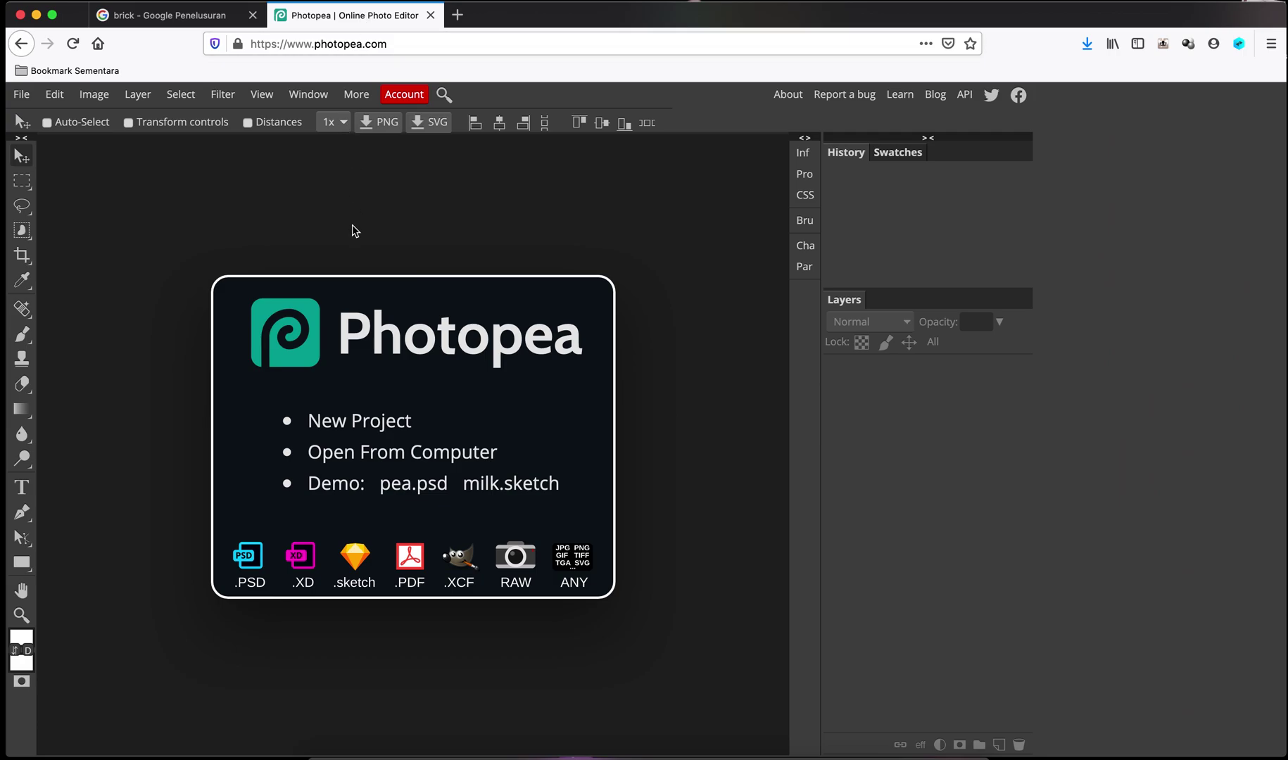
# Create a 1280 × 720 px project with a white background named BrickPattern.
pyautogui.click(384, 427)
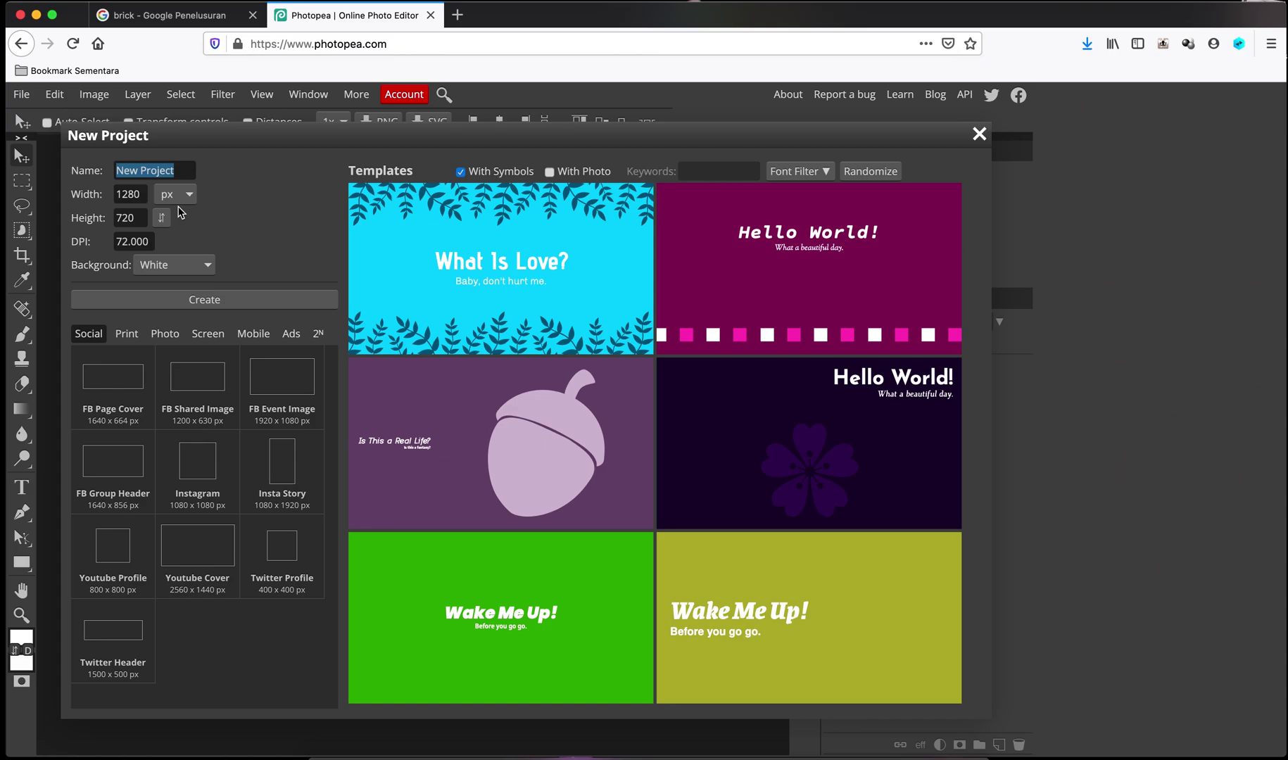
pyautogui.write('Brik')
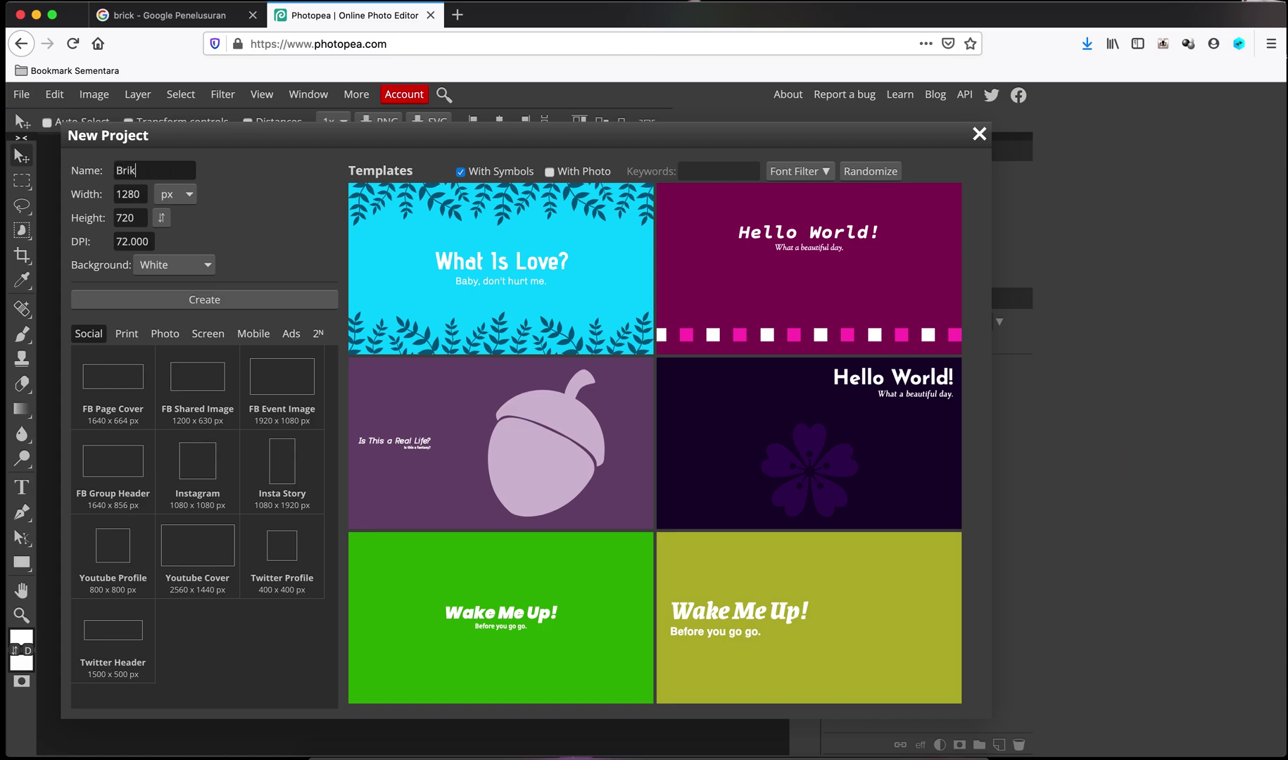
pyautogui.press('BackSpace')
pyautogui.write('ckPattern')
pyautogui.click(138, 198)
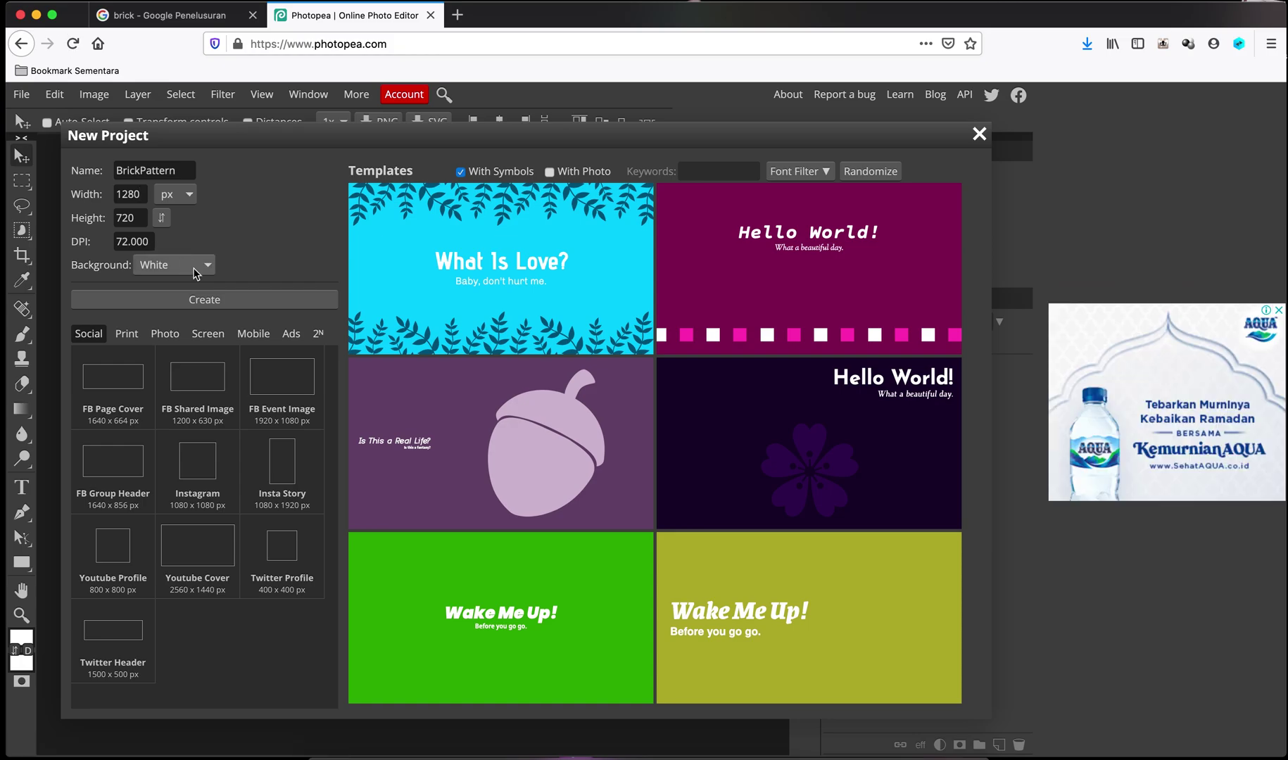
pyautogui.click(235, 300)
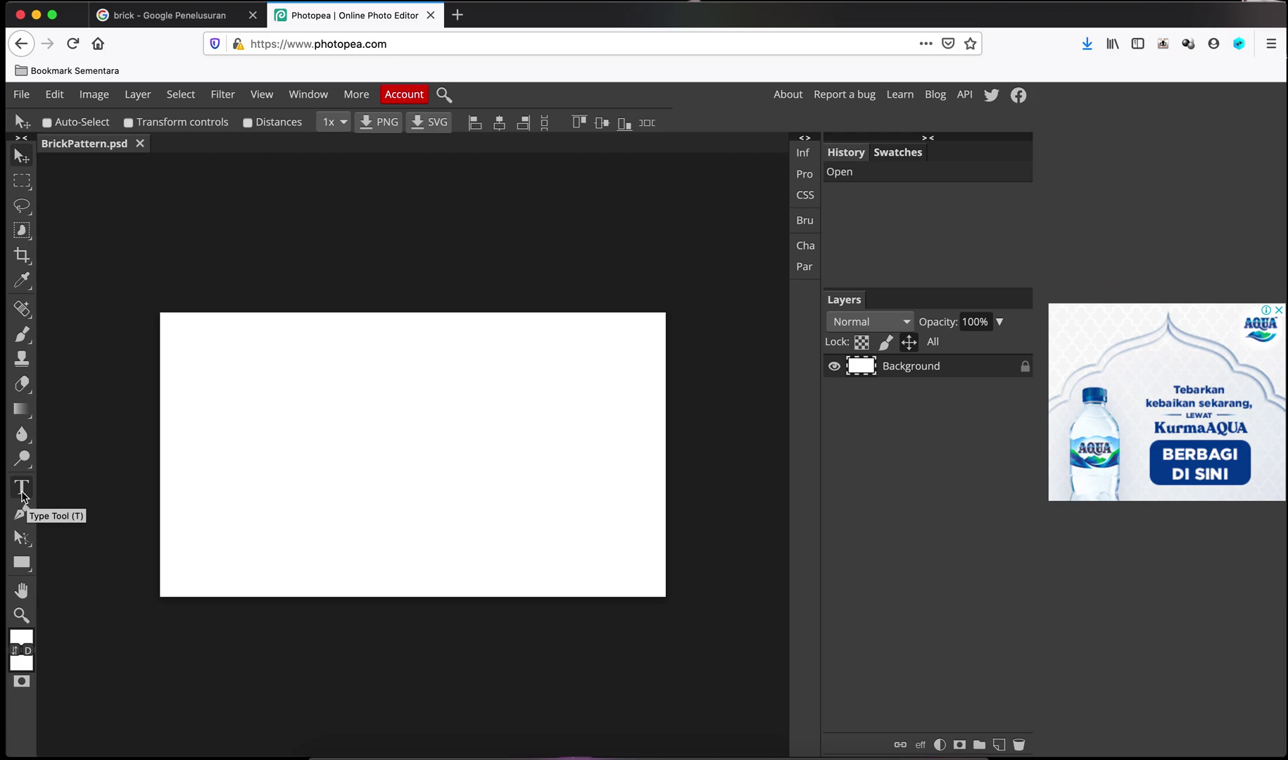
# Add a text box on the canvas reading YourTubeTorial.
pyautogui.click(21, 488)
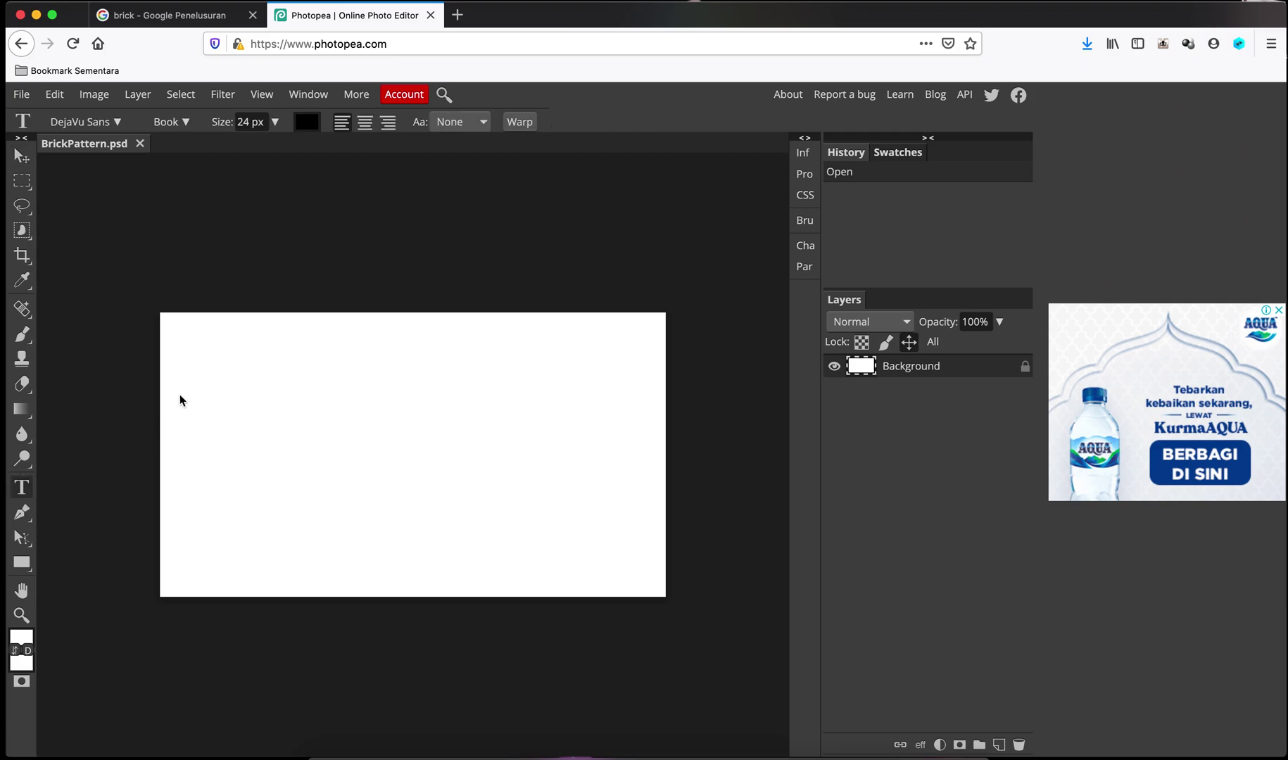
pyautogui.moveTo(186, 368); pyautogui.dragTo(626, 460)
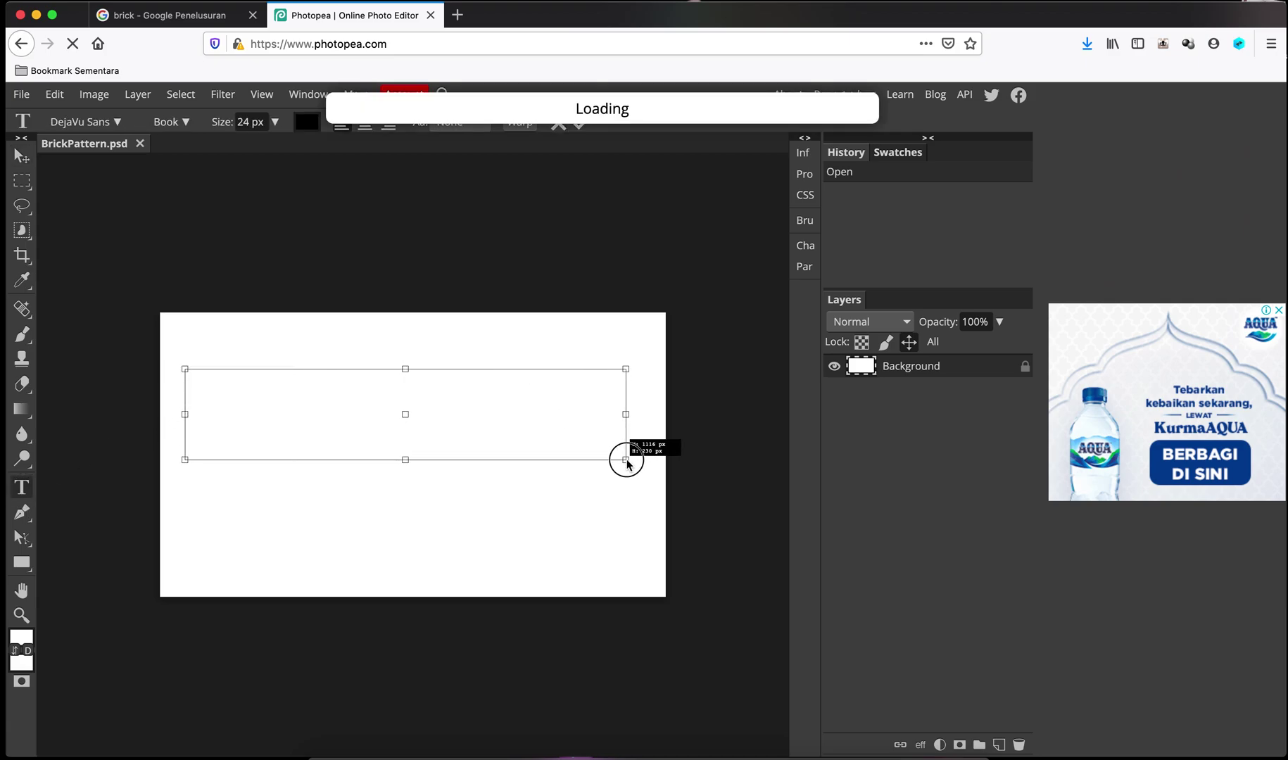
pyautogui.moveTo(627, 461); pyautogui.dragTo(627, 461)
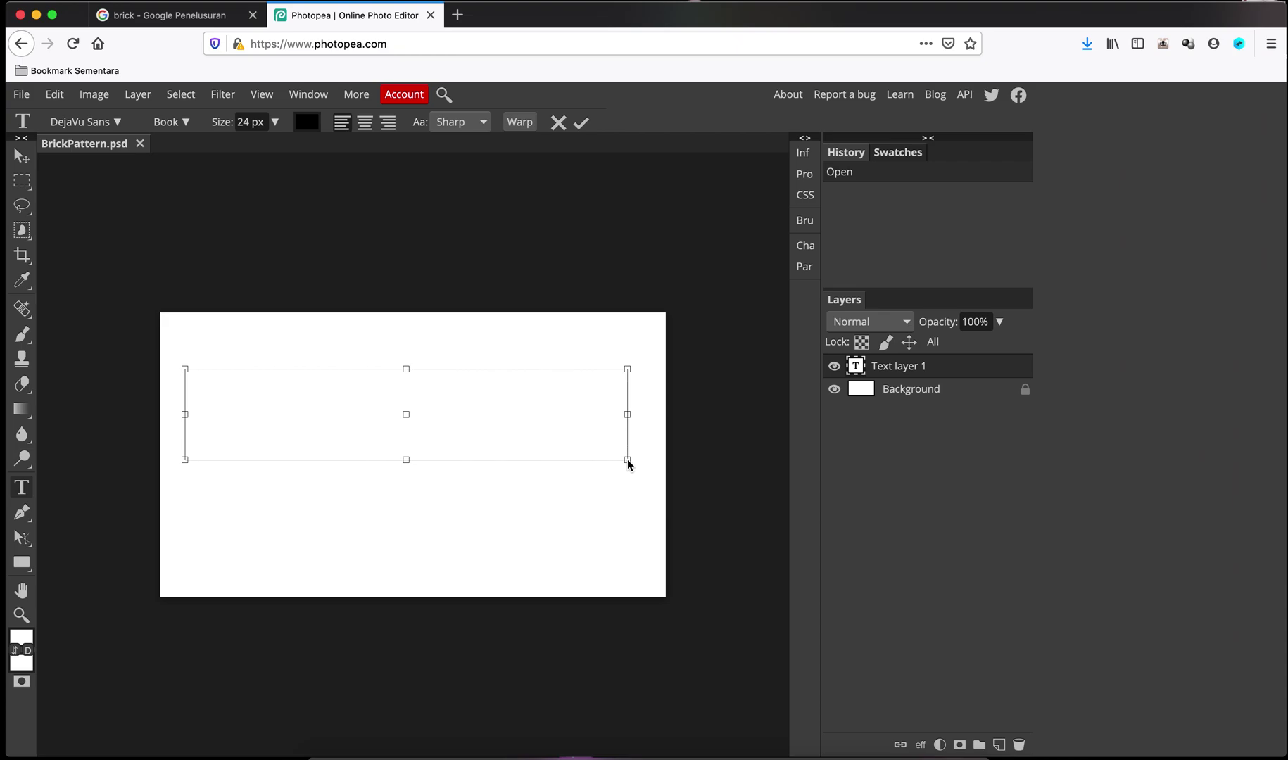
pyautogui.write('You')
pyautogui.write('rTubeTo')
pyautogui.write('rial')
# Enlarge all the YourTubeTorial text to 150 px.
pyautogui.hotkey('ctrl', 'a')
pyautogui.click(274, 122)
pyautogui.moveTo(248, 151); pyautogui.dragTo(275, 156)
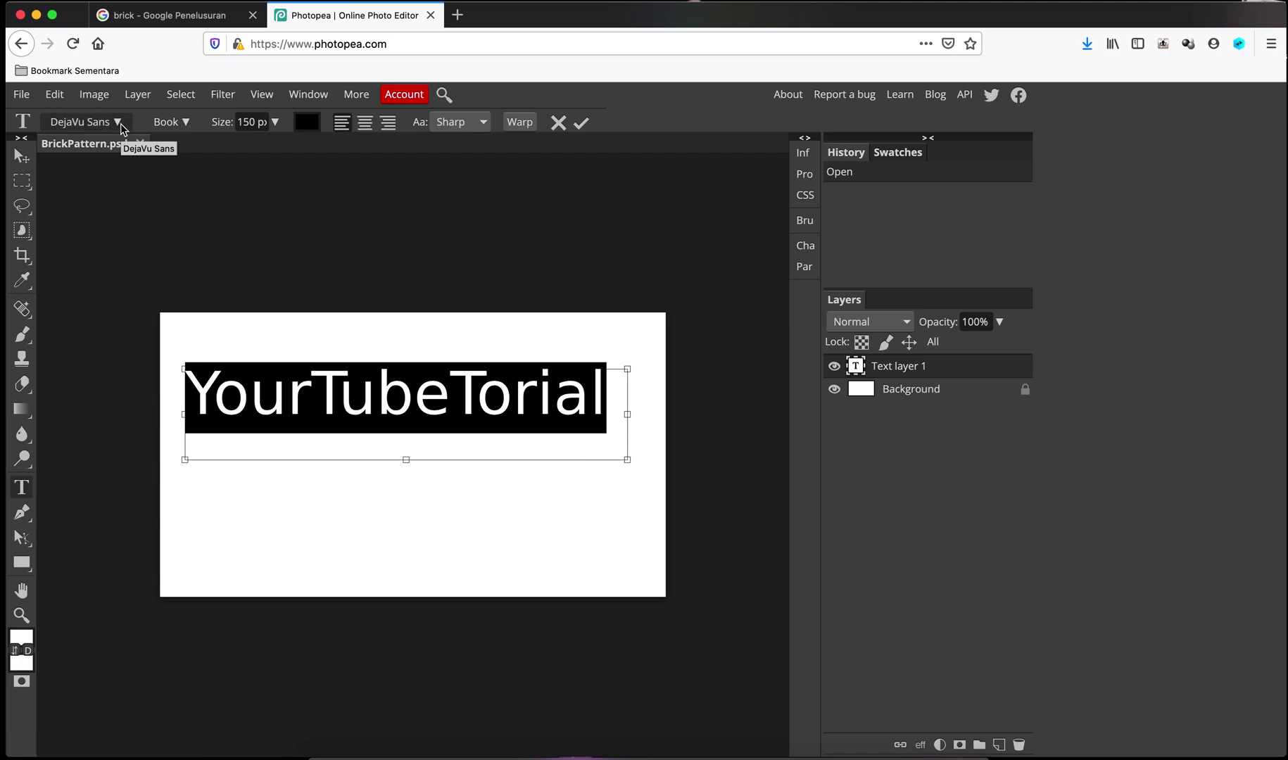
pyautogui.click(117, 123)
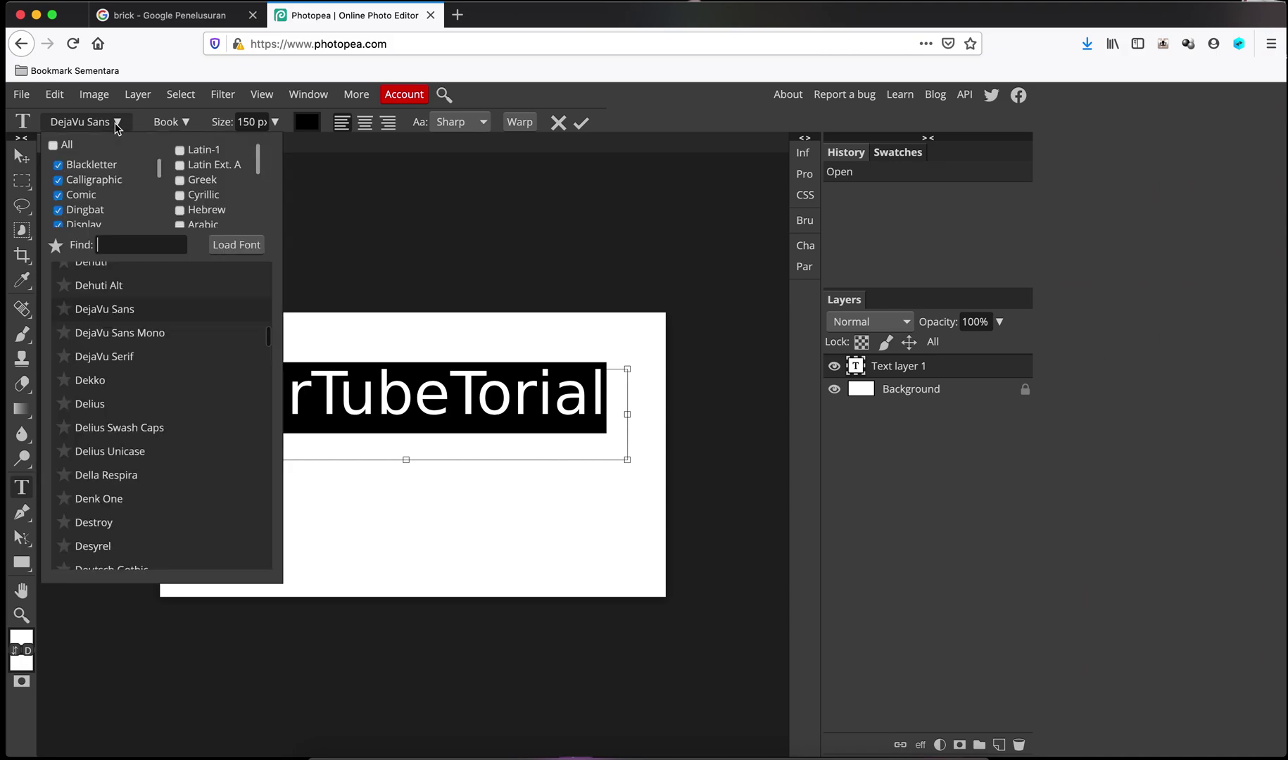
# Change the YourTubeTorial font from DejaVu Sans to EastMarket and commit the text.
pyautogui.scroll(-2, 121, 400)
pyautogui.scroll(-2, 121, 400)
pyautogui.scroll(-2, 121, 399)
pyautogui.scroll(-2, 121, 400)
pyautogui.scroll(-2, 121, 400)
pyautogui.scroll(-1, 121, 399)
pyautogui.scroll(-2, 121, 400)
pyautogui.scroll(-3, 121, 400)
pyautogui.scroll(-5, 121, 399)
pyautogui.scroll(-2, 121, 400)
pyautogui.scroll(-1, 121, 399)
pyautogui.scroll(-2, 121, 400)
pyautogui.scroll(-5, 121, 399)
pyautogui.scroll(-4, 121, 399)
pyautogui.scroll(-5, 121, 399)
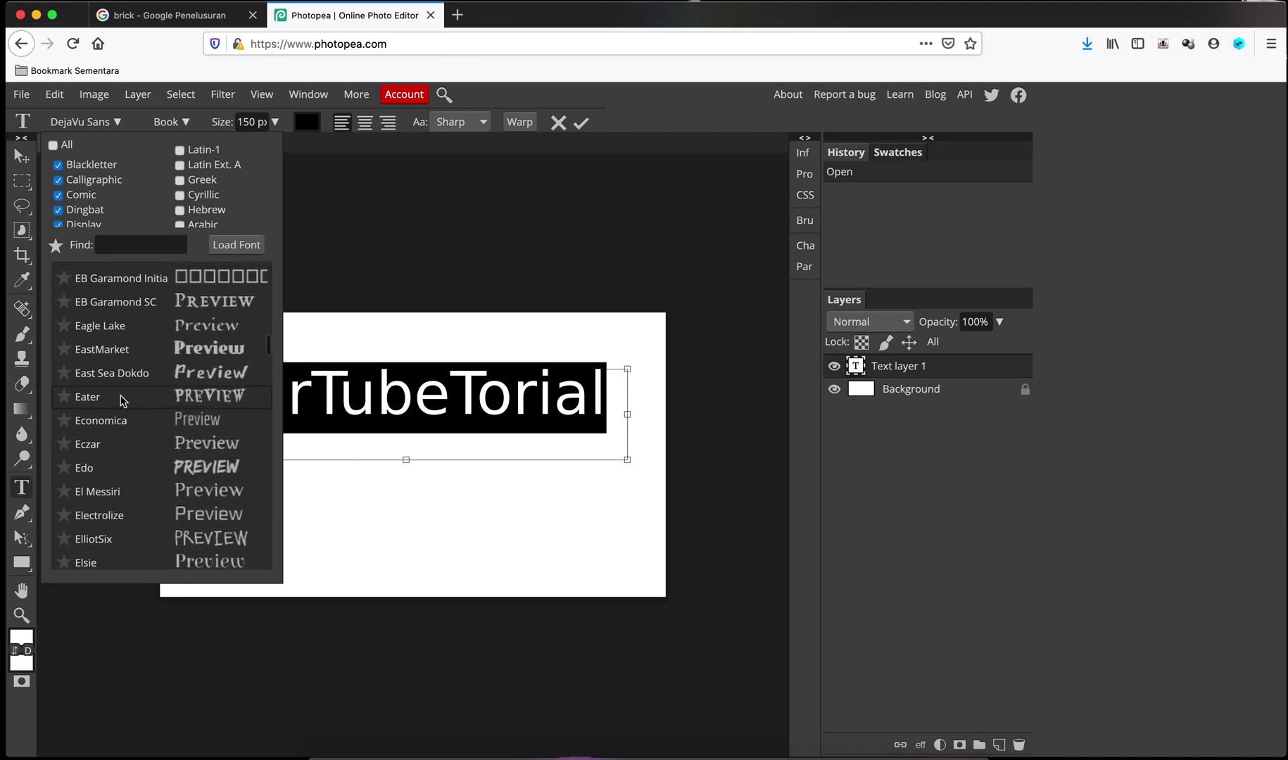
pyautogui.click(139, 357)
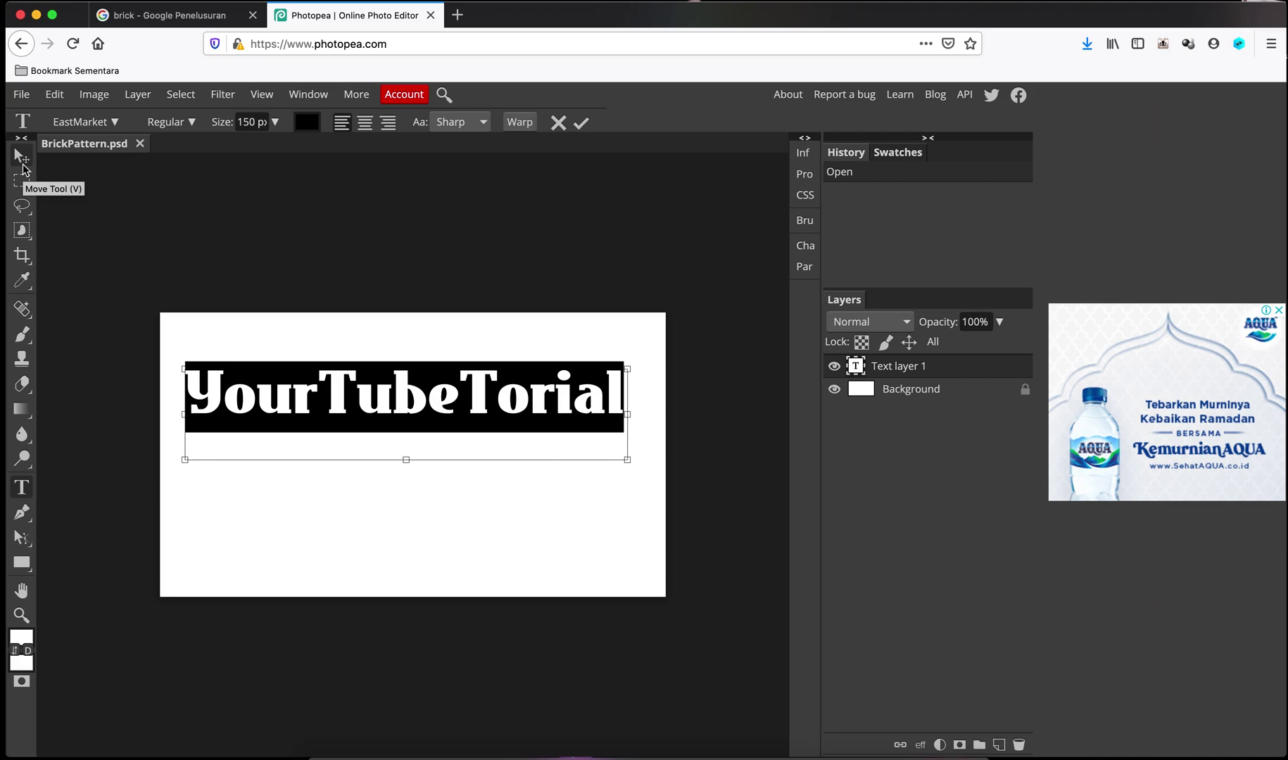
pyautogui.click(22, 166)
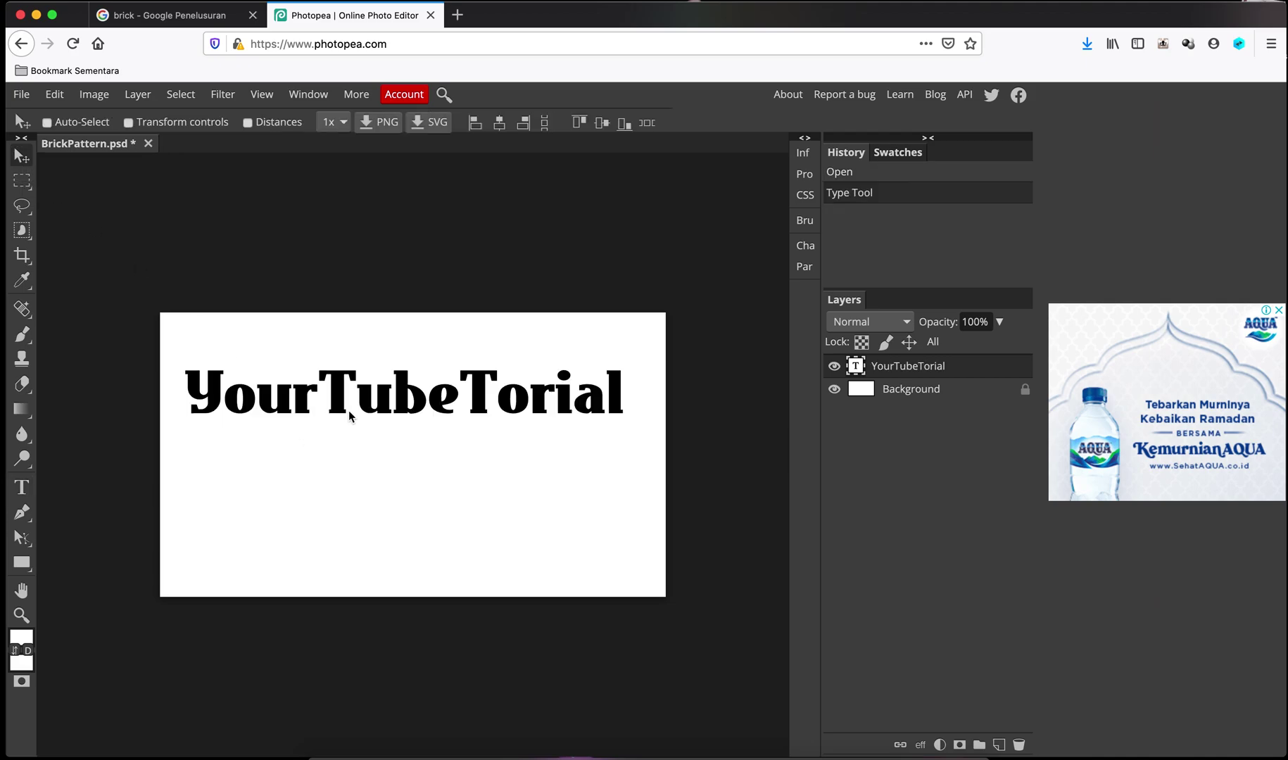
# Move the YourTubeTorial text down to the middle of the canvas.
pyautogui.moveTo(348, 410)
pyautogui.mouseDown()
pyautogui.moveTo(362, 479)
pyautogui.moveTo(368, 445)
pyautogui.mouseUp()
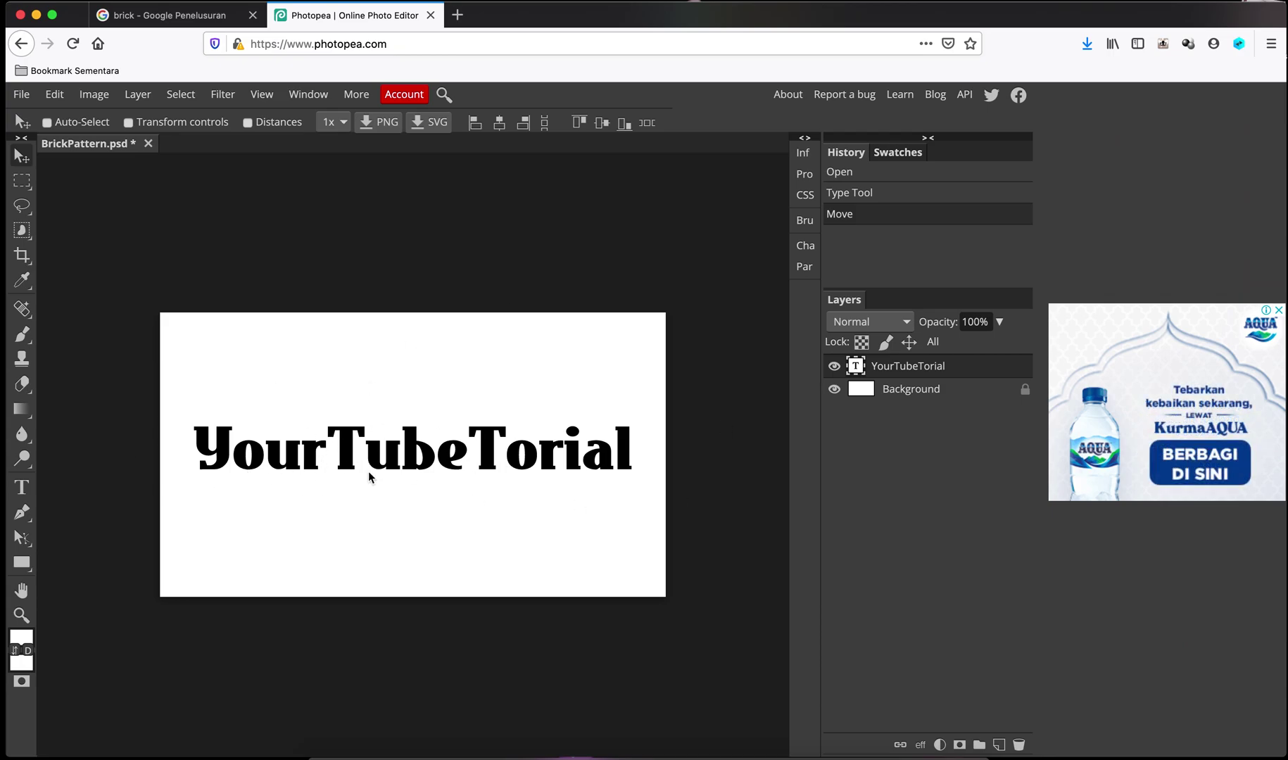
pyautogui.click(194, 15)
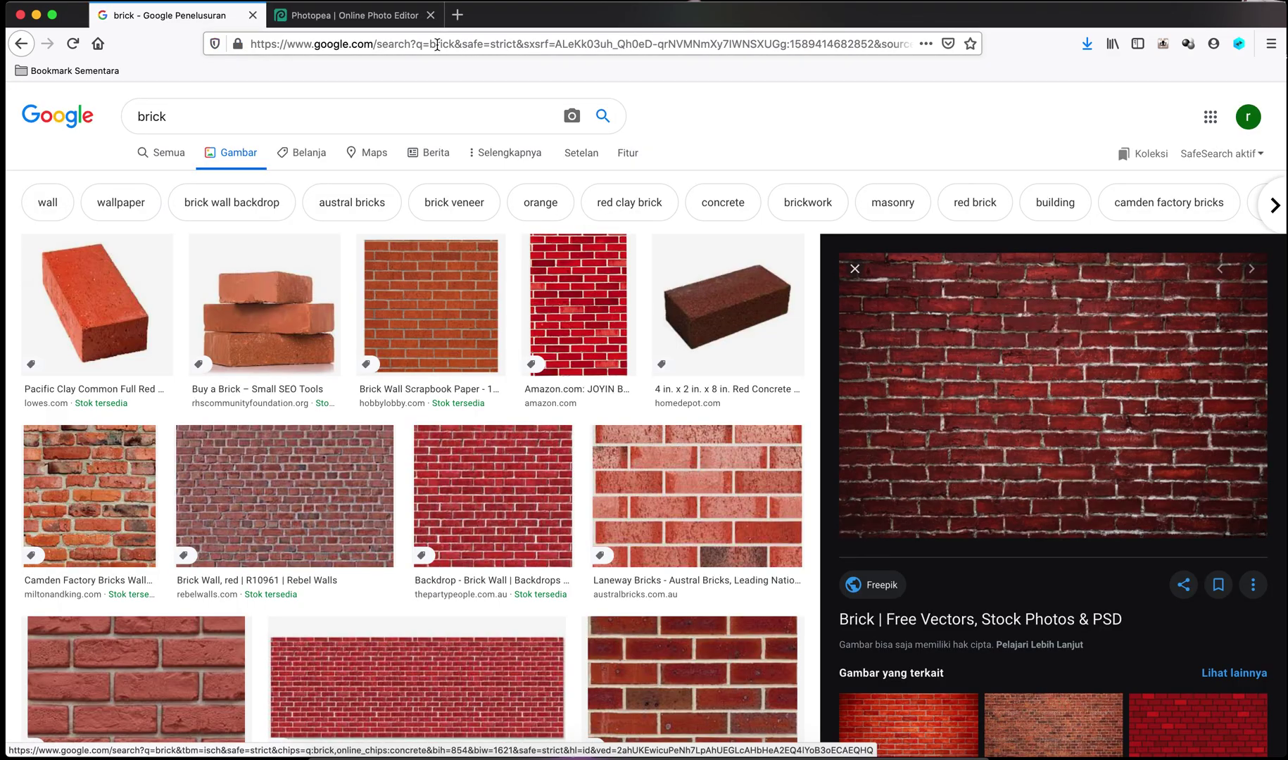
pyautogui.click(377, 20)
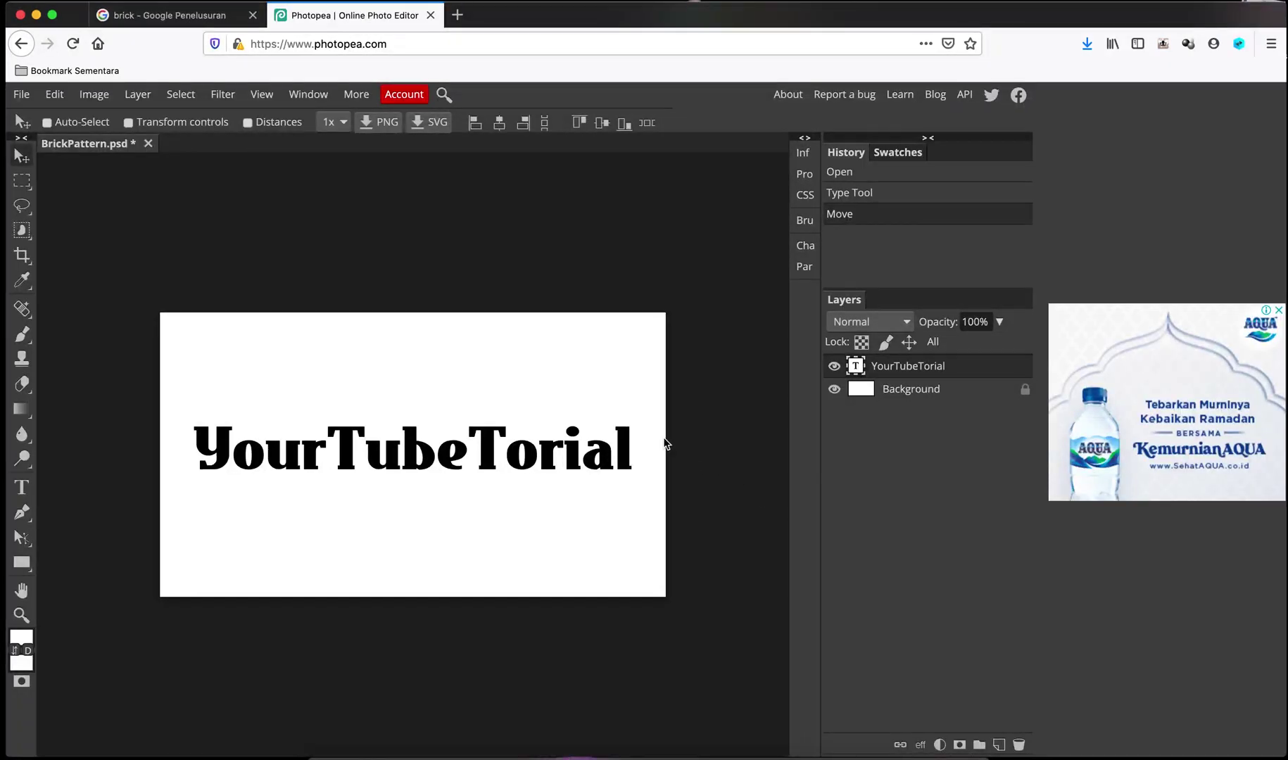
# Open the red brick-wall JPG from the Desktop as a second document.
pyautogui.click(21, 95)
pyautogui.click(50, 148)
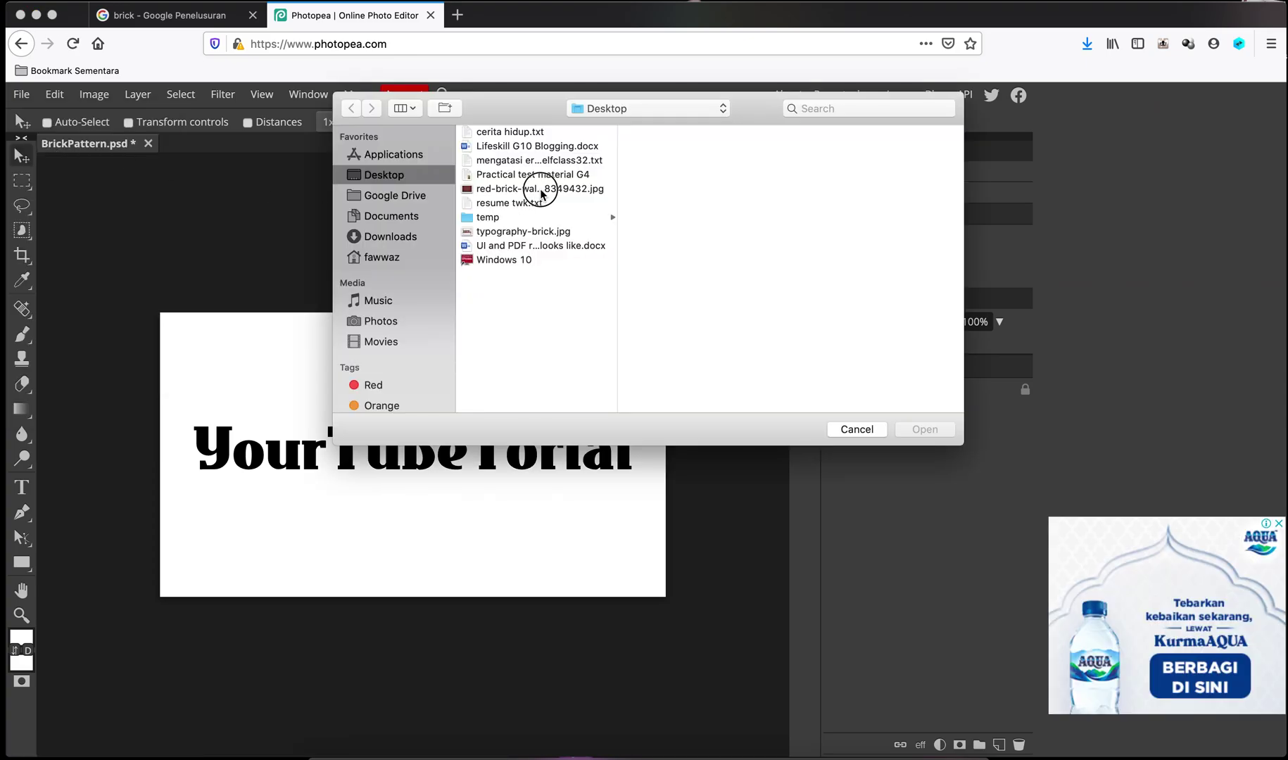
pyautogui.click(541, 190)
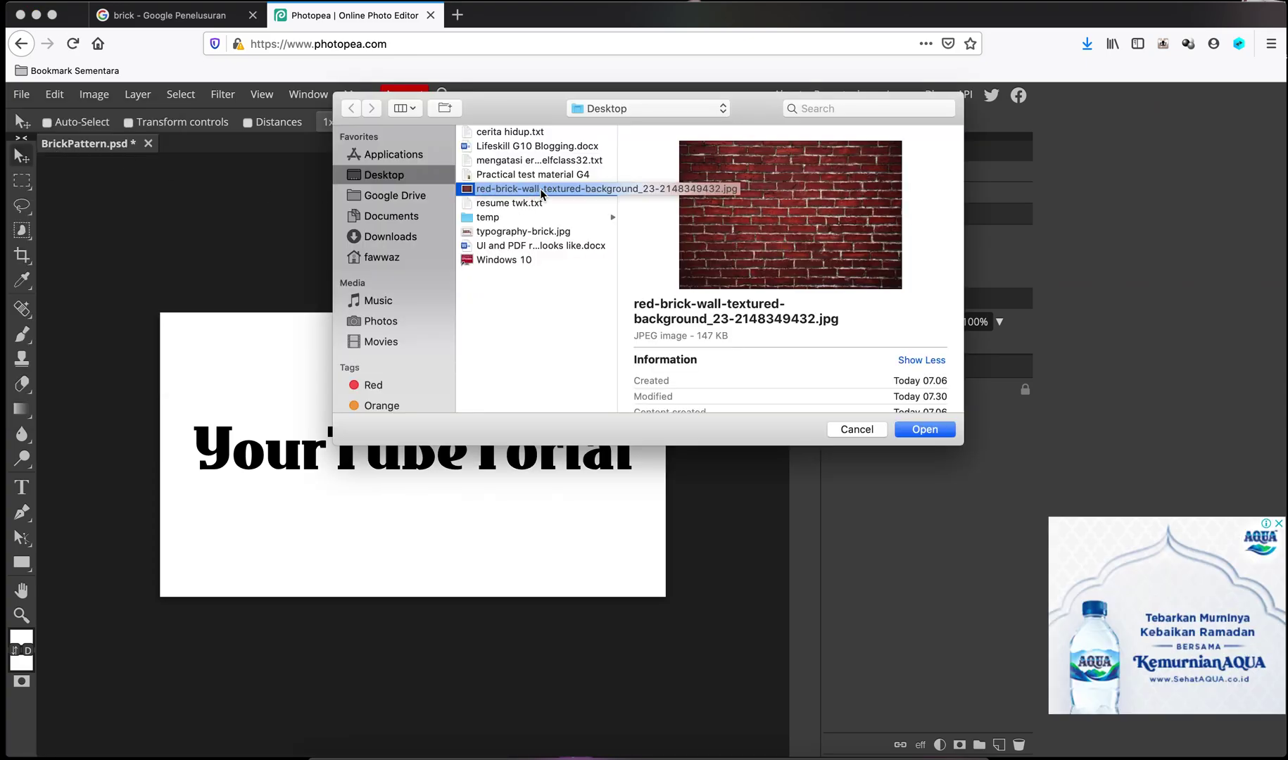
pyautogui.click(926, 431)
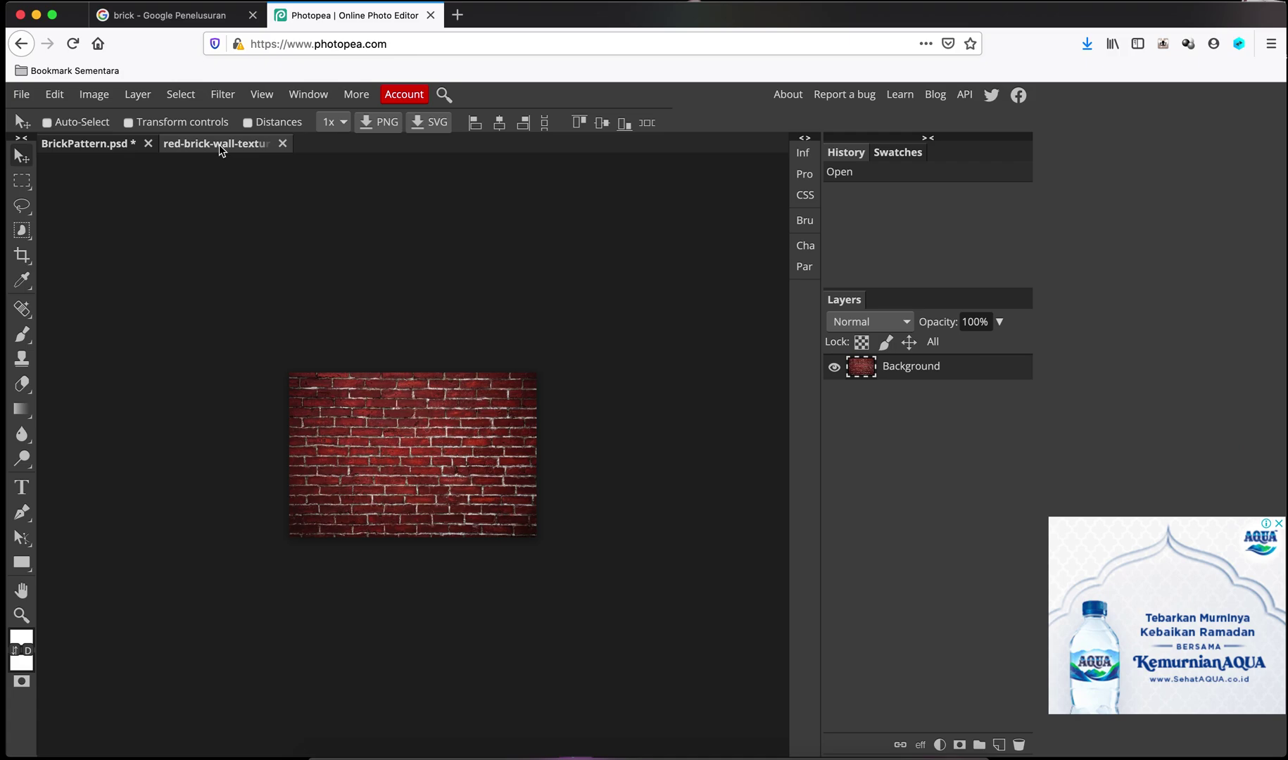
pyautogui.click(23, 181)
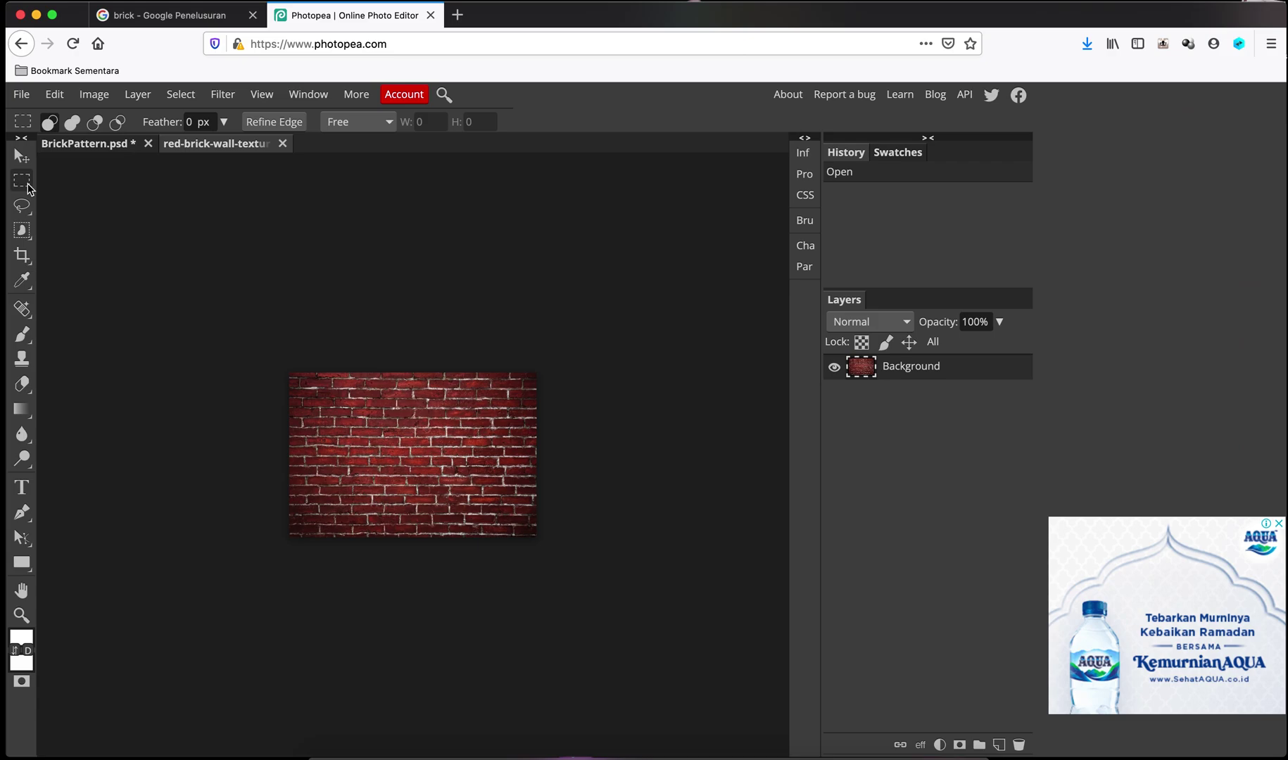
# Select the entire brick texture, copy it, and return to BrickPattern.psd.
pyautogui.hotkey('ctrl', 'a')
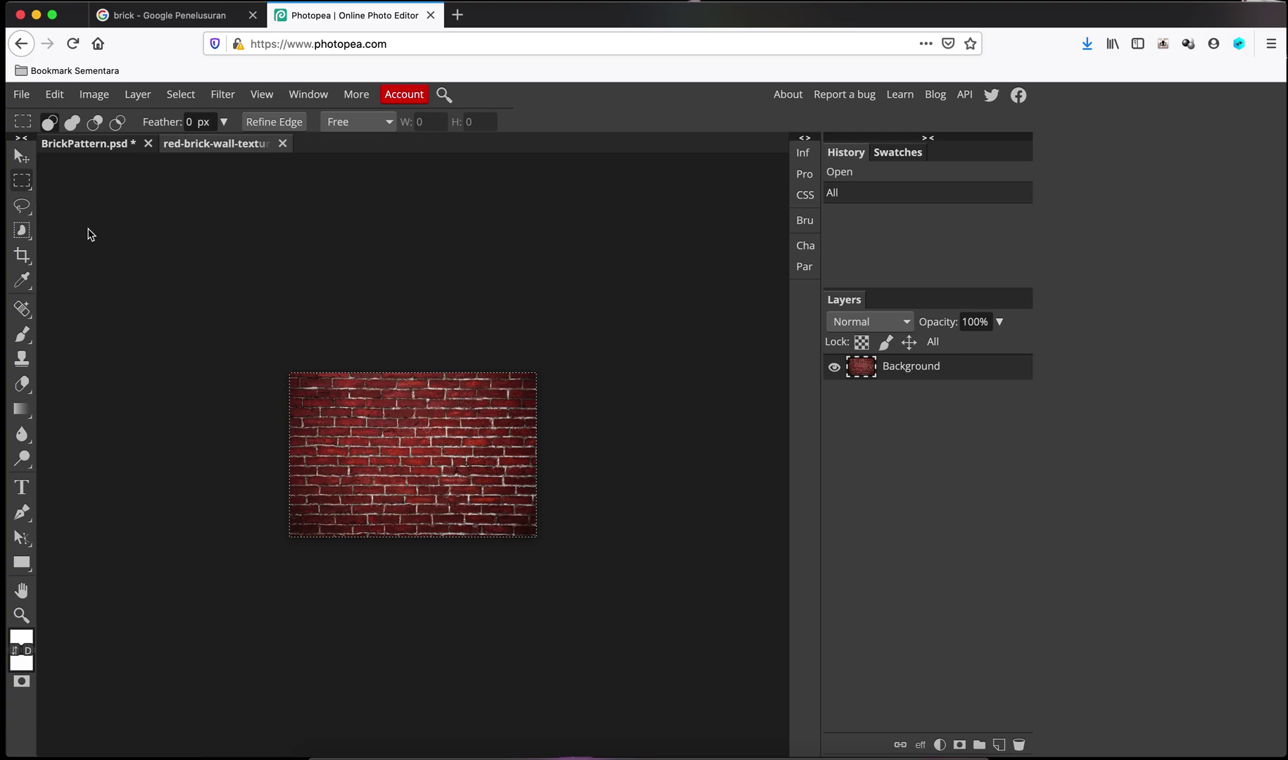
pyautogui.hotkey('ctrl', 'd')
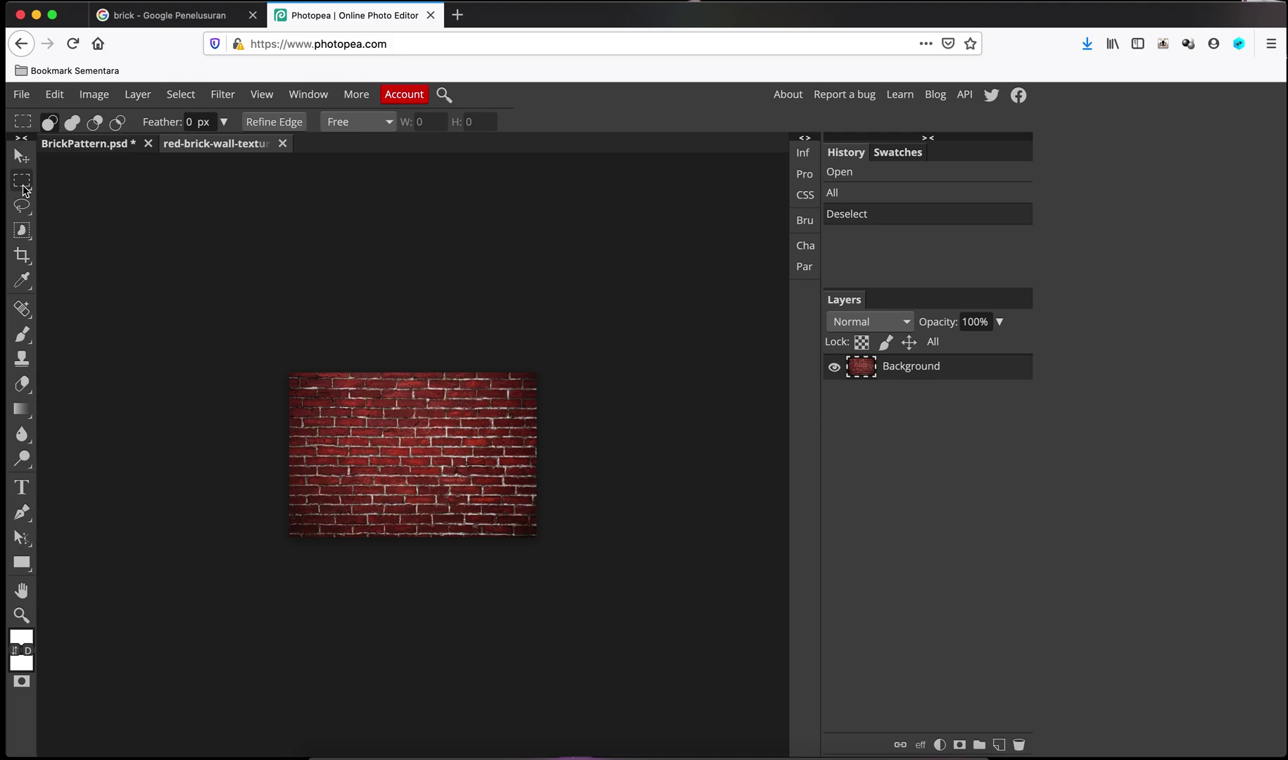
pyautogui.click(23, 187)
pyautogui.moveTo(283, 366); pyautogui.dragTo(545, 553)
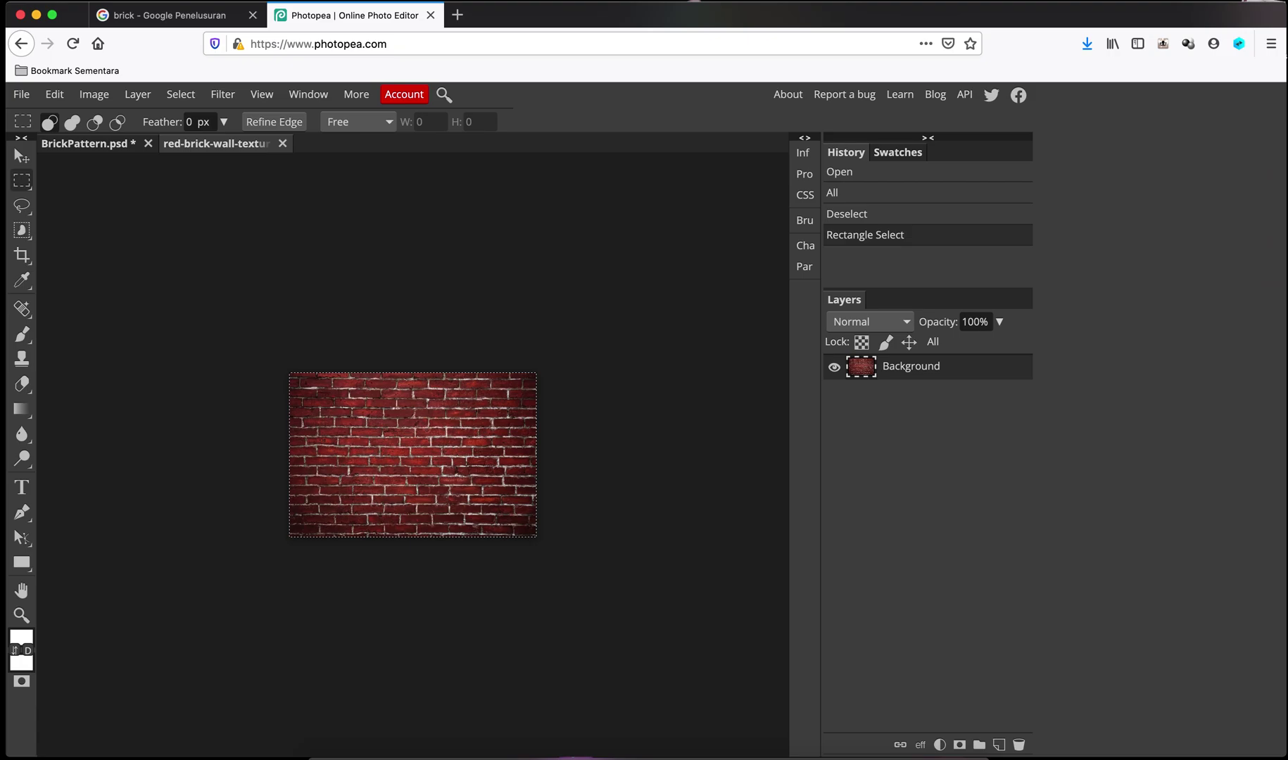
pyautogui.click(54, 94)
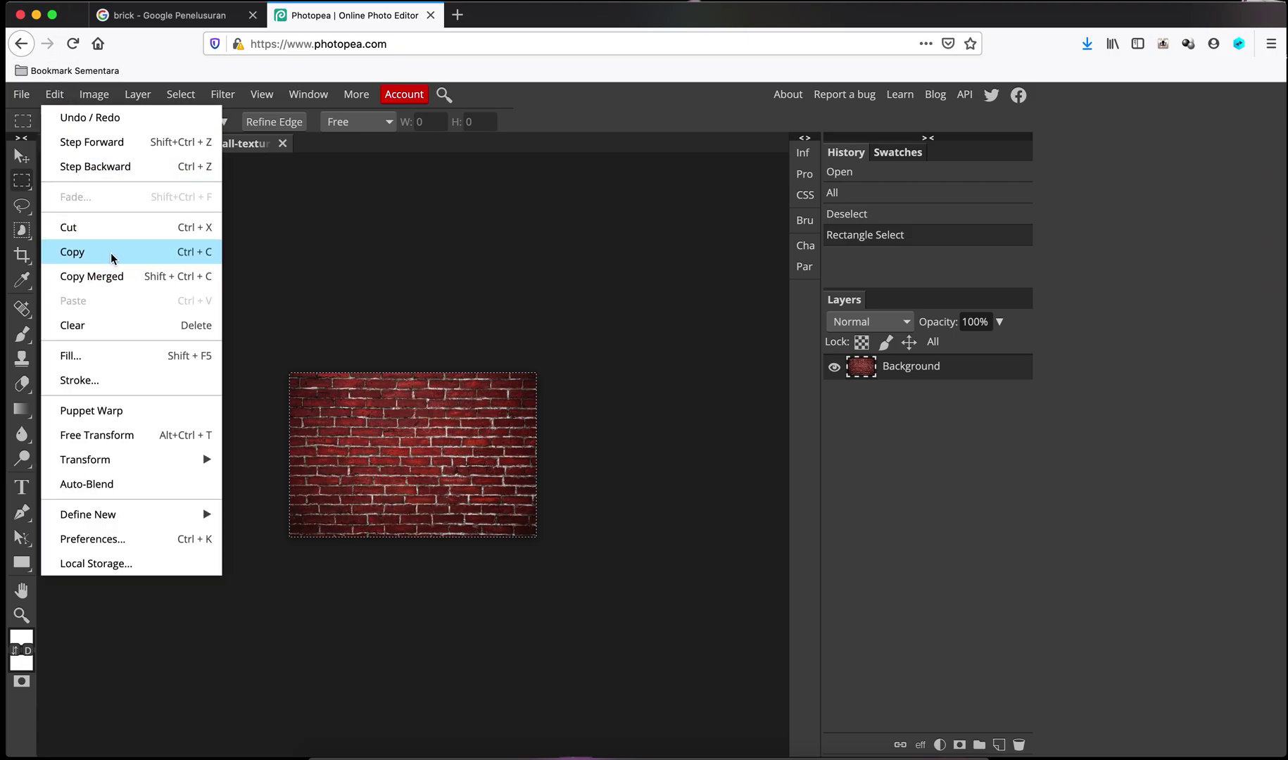
pyautogui.click(111, 253)
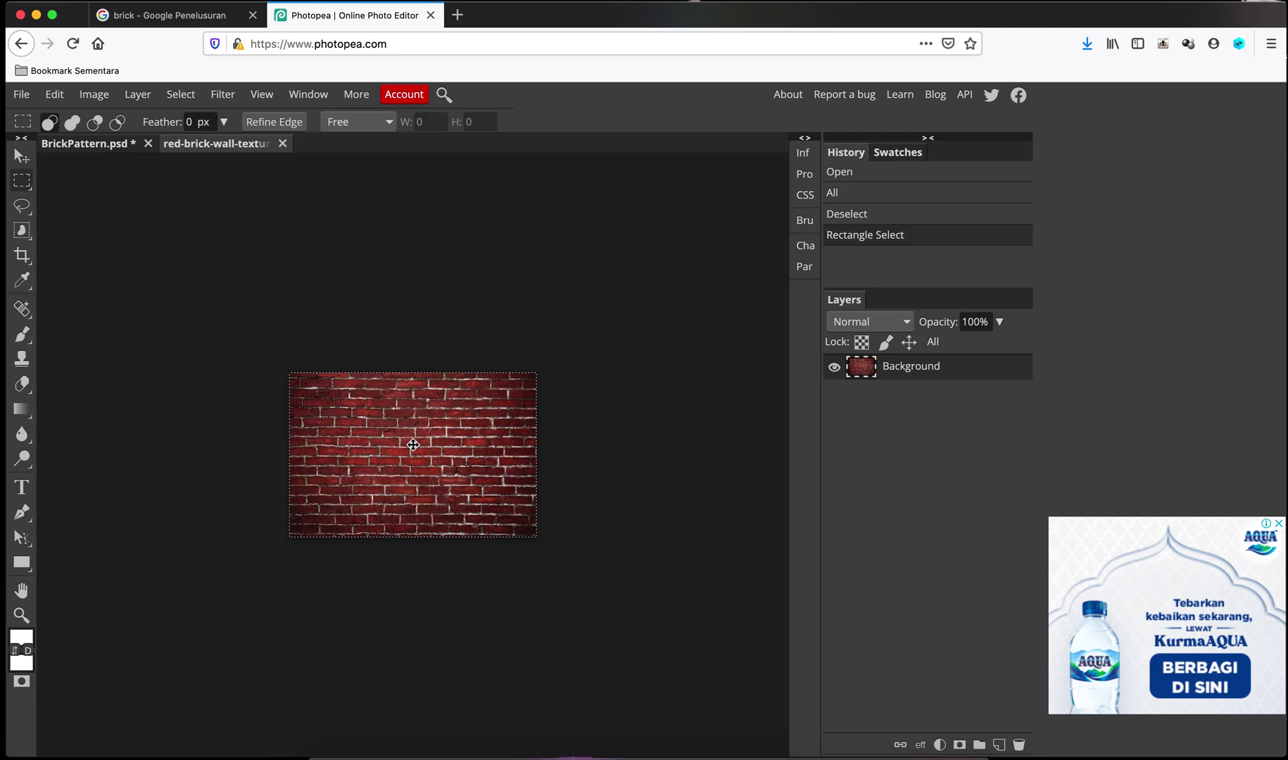
pyautogui.click(115, 150)
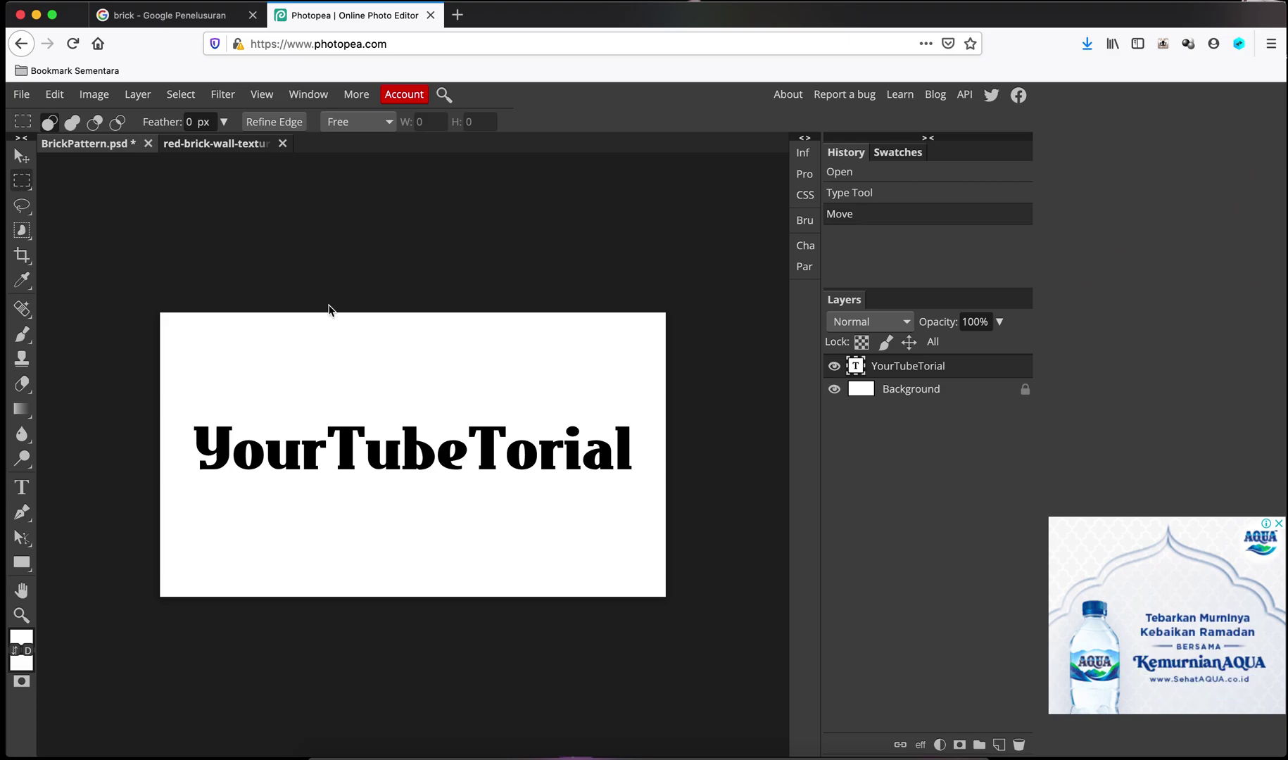
# Paste the brick texture as Layer 1 above the text and deselect it.
pyautogui.hotkey('ctrl', 'v')
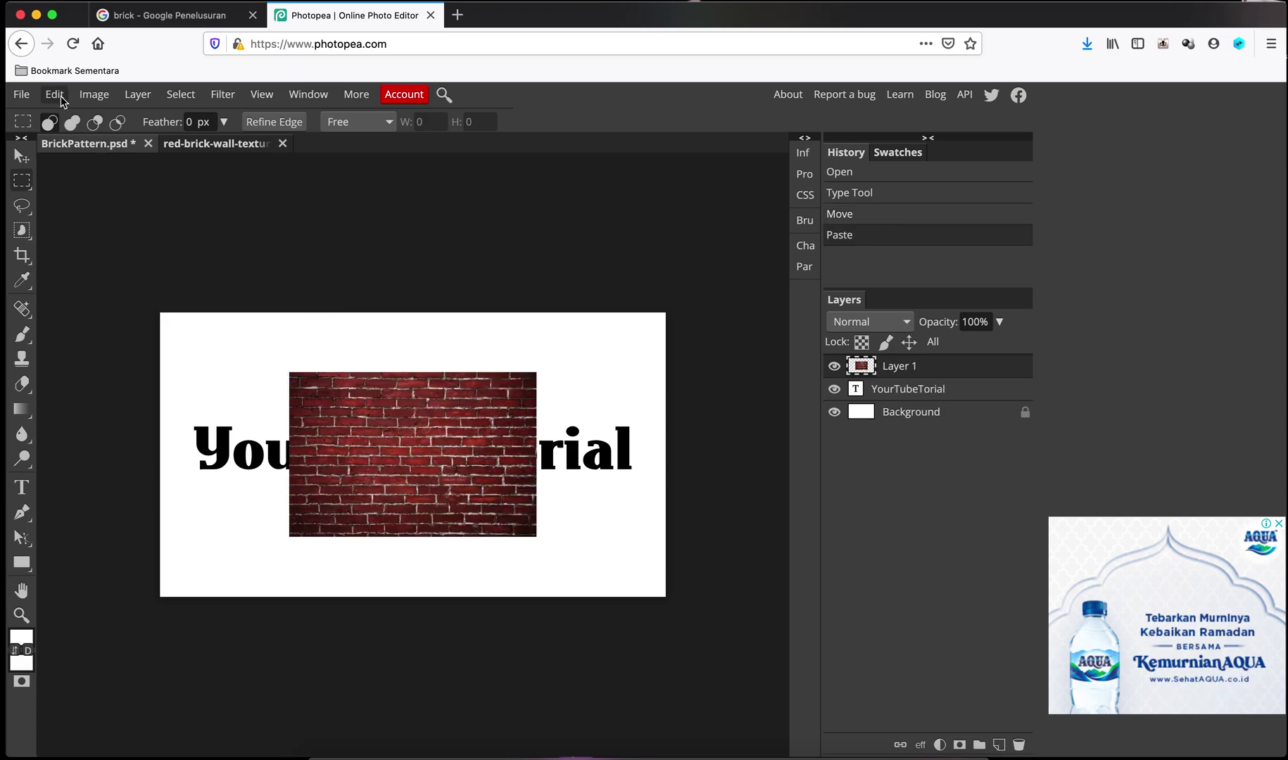
pyautogui.click(62, 101)
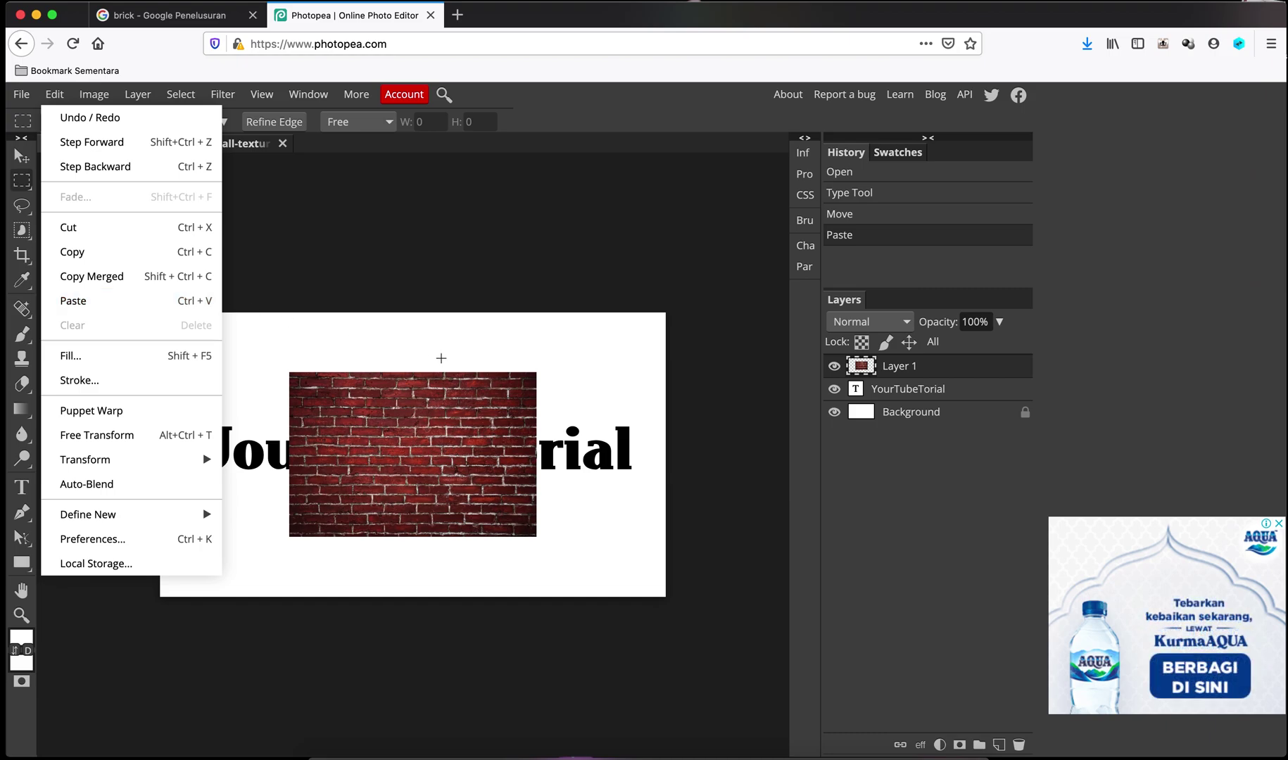
pyautogui.click(311, 180)
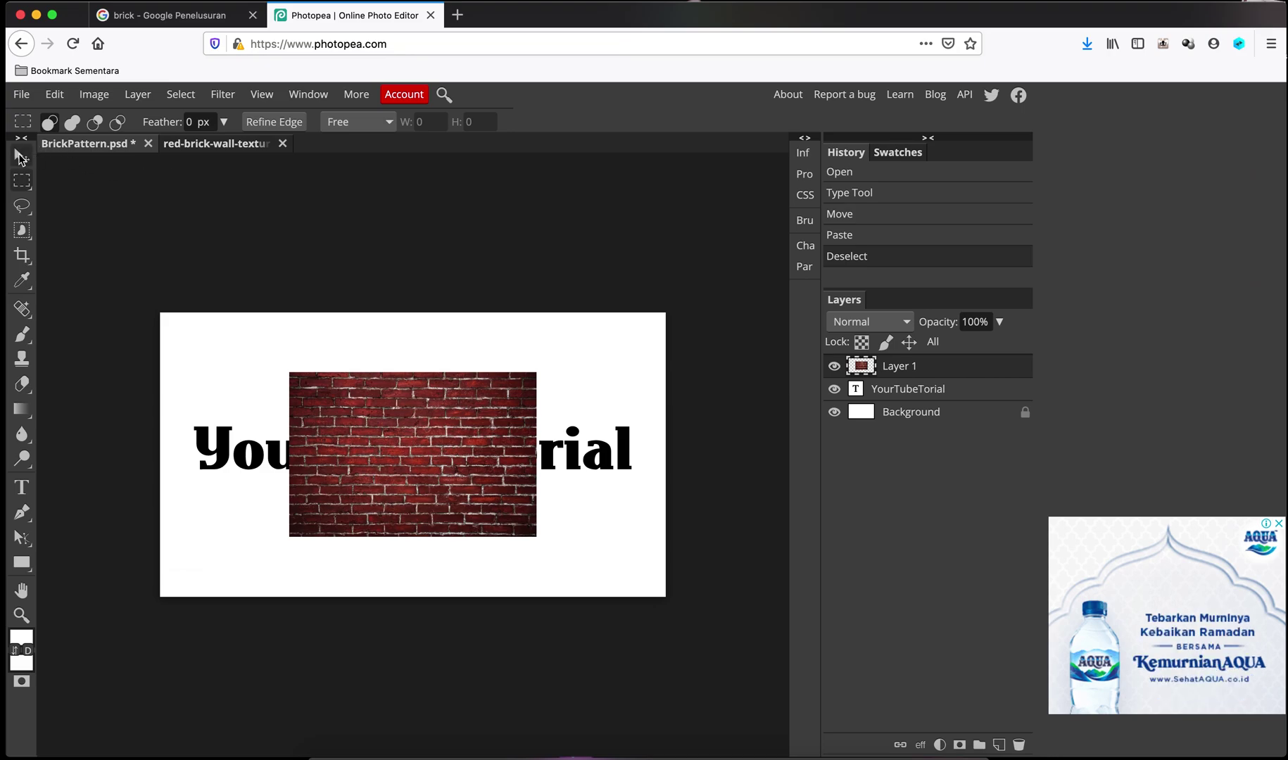
pyautogui.click(21, 156)
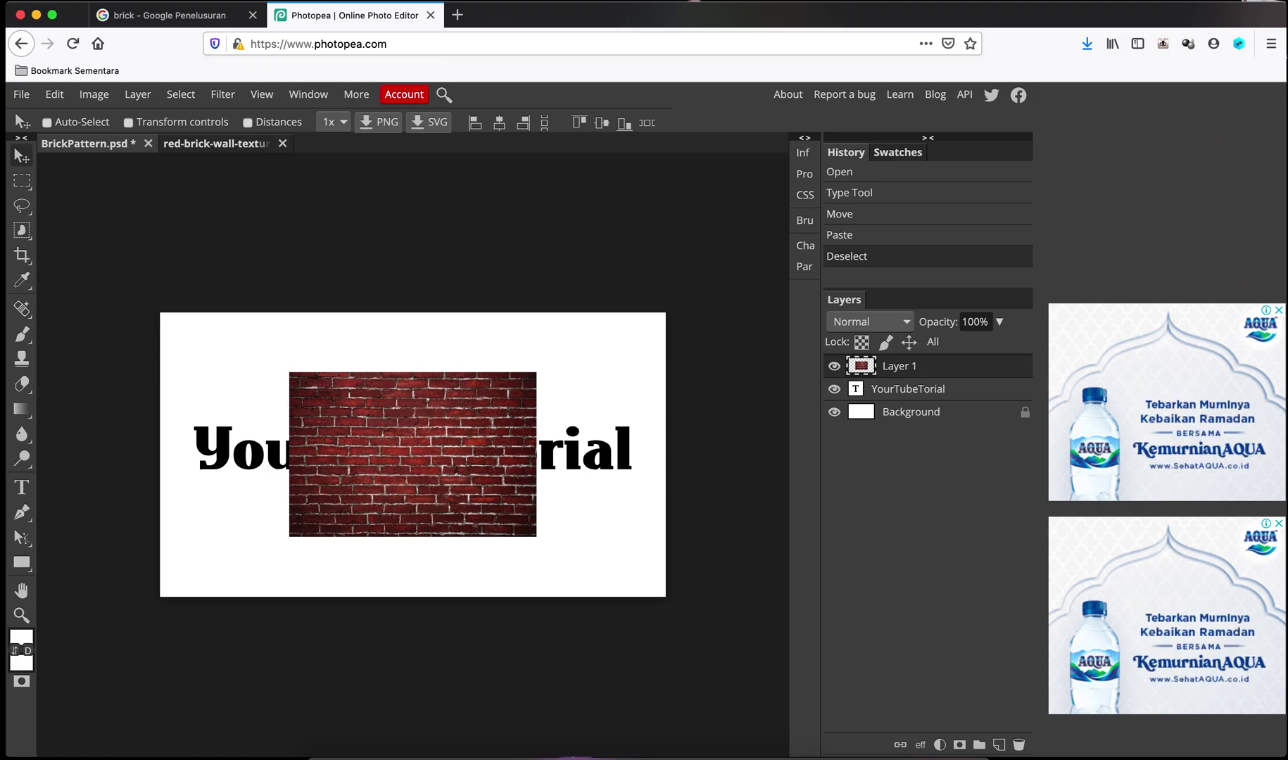
# Free-transform the brick layer to about 179.55% width and 108.63% height, covering the word.
pyautogui.click(59, 103)
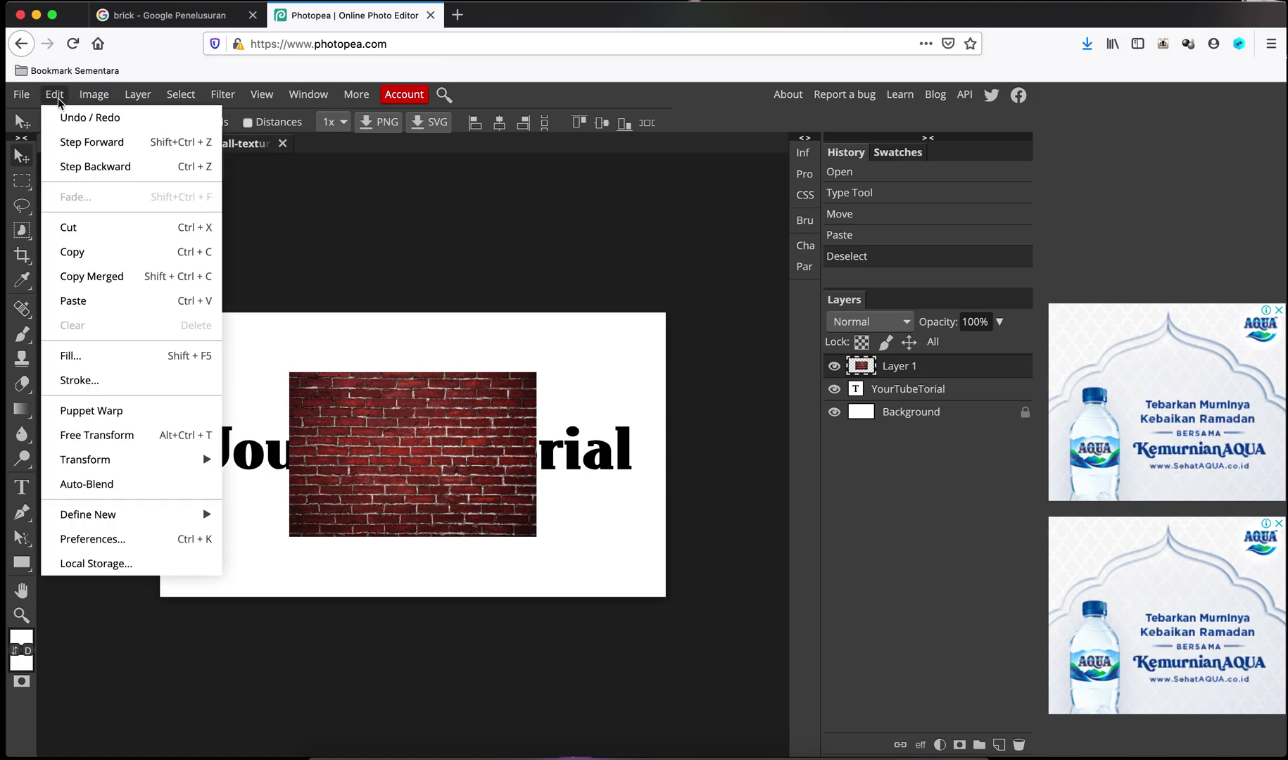
pyautogui.click(161, 436)
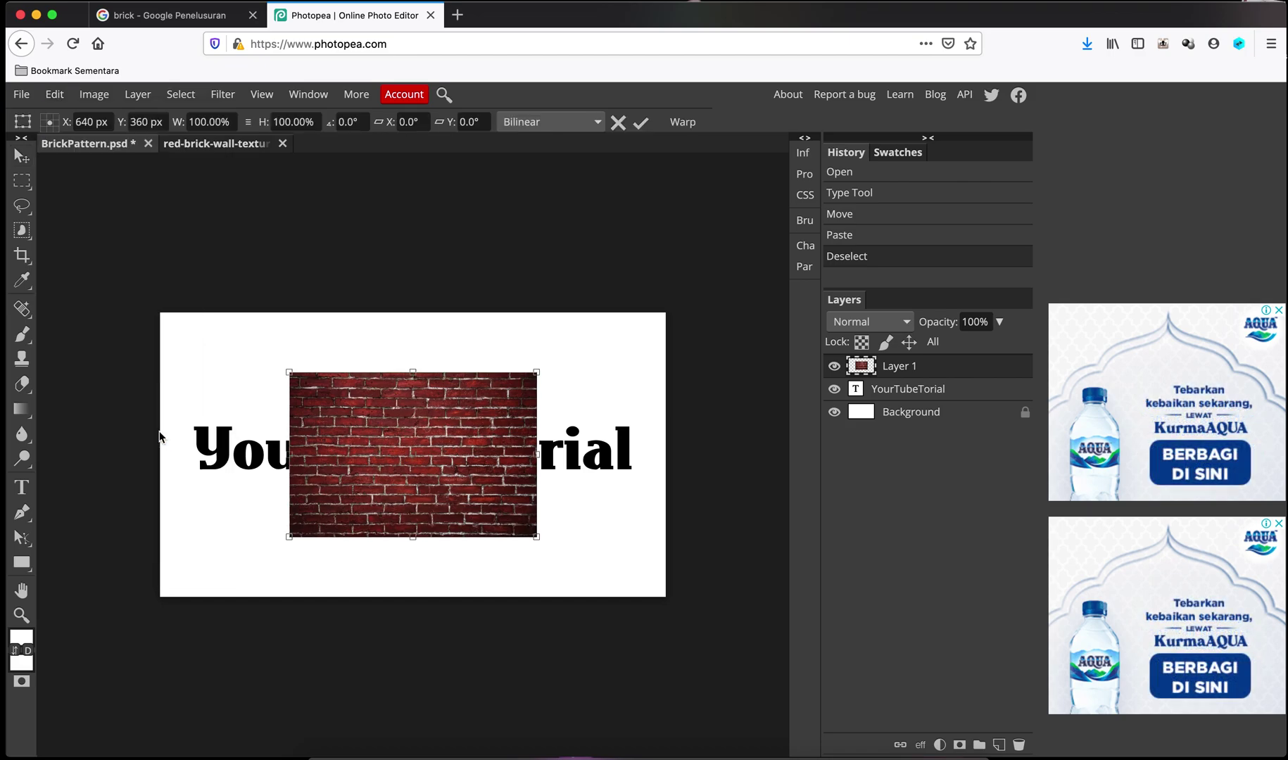
pyautogui.click(289, 373)
pyautogui.moveTo(290, 372); pyautogui.dragTo(189, 357)
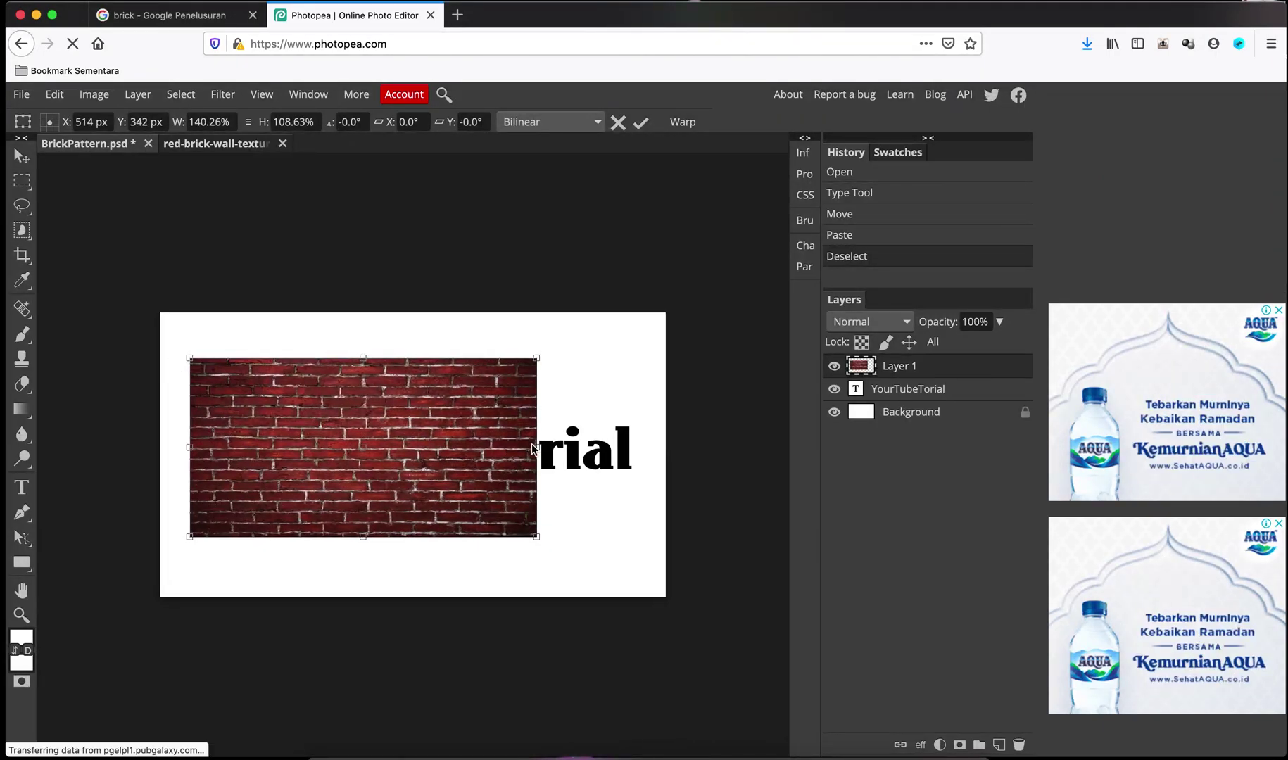
pyautogui.moveTo(536, 447)
pyautogui.mouseDown()
pyautogui.moveTo(641, 450)
pyautogui.moveTo(633, 461)
pyautogui.mouseUp()
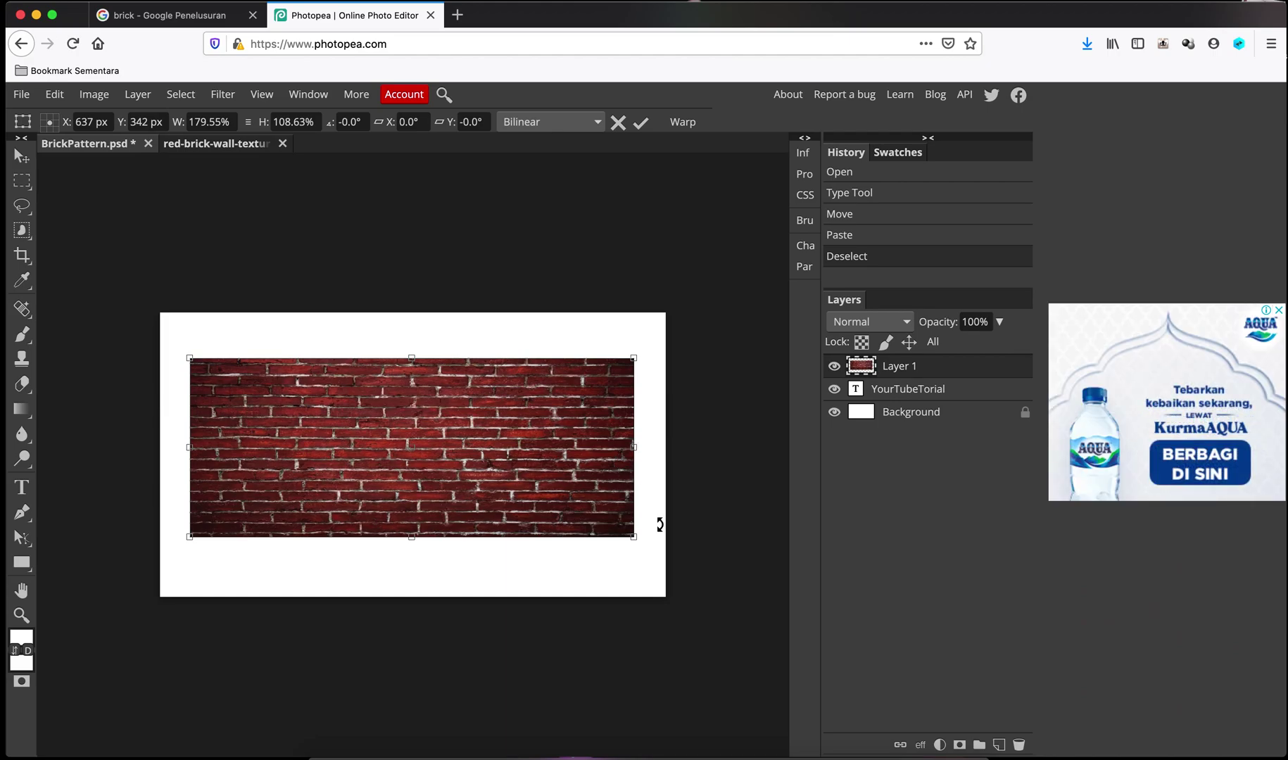
pyautogui.press('Return')
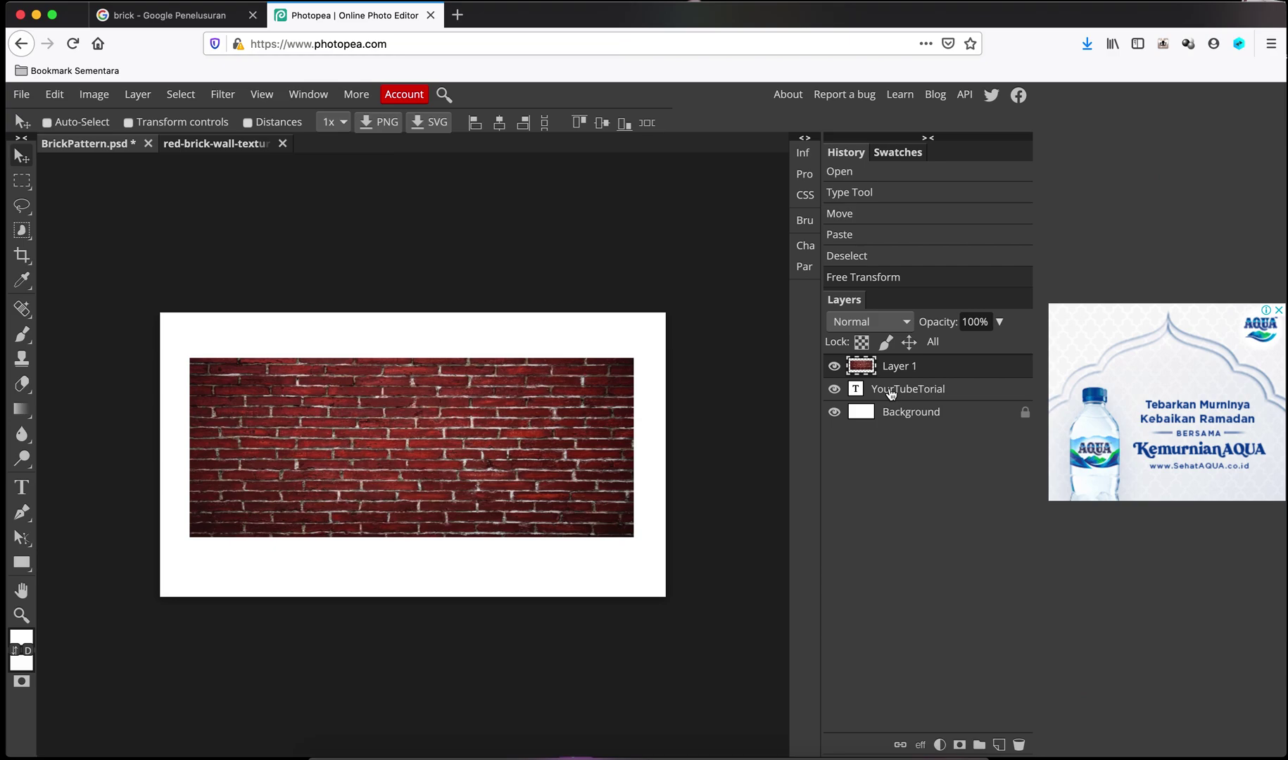
# Toggle Layer 1's visibility to check the text, ending with the brick layer shown.
pyautogui.click(835, 367)
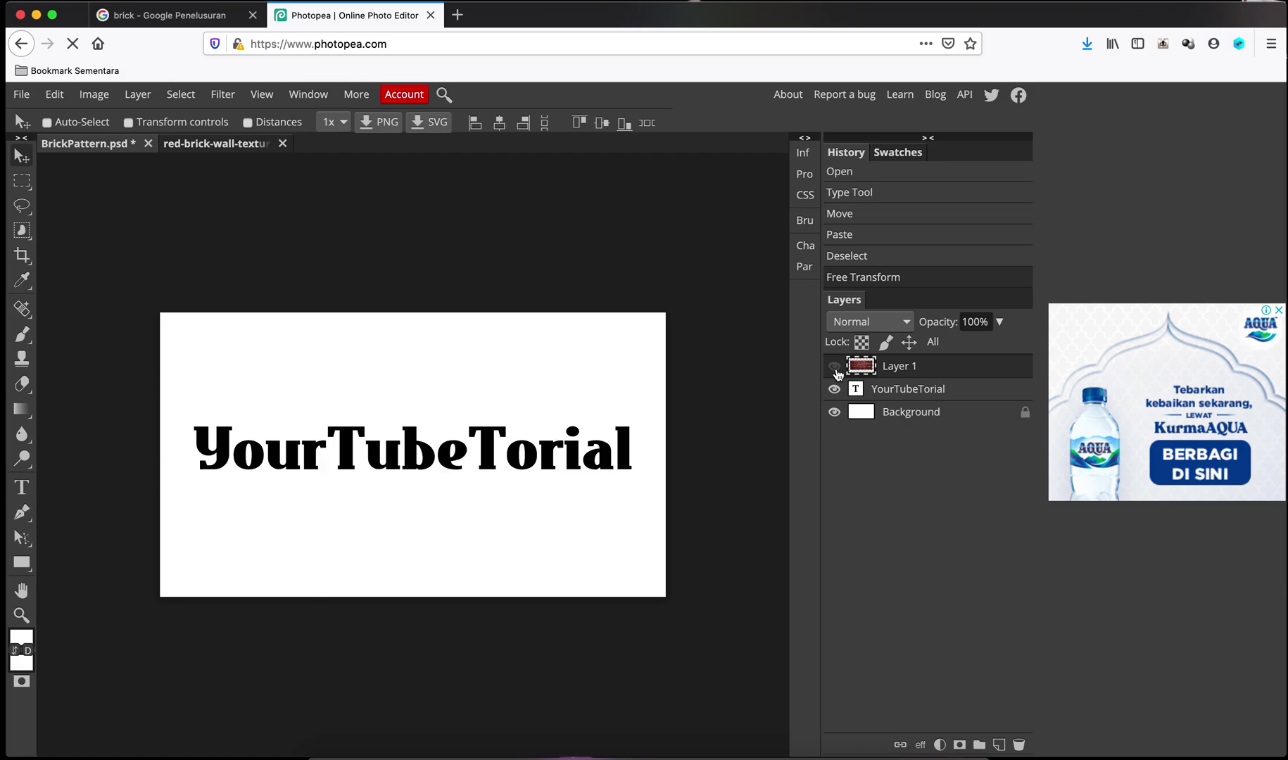
pyautogui.click(834, 367)
pyautogui.click(834, 366)
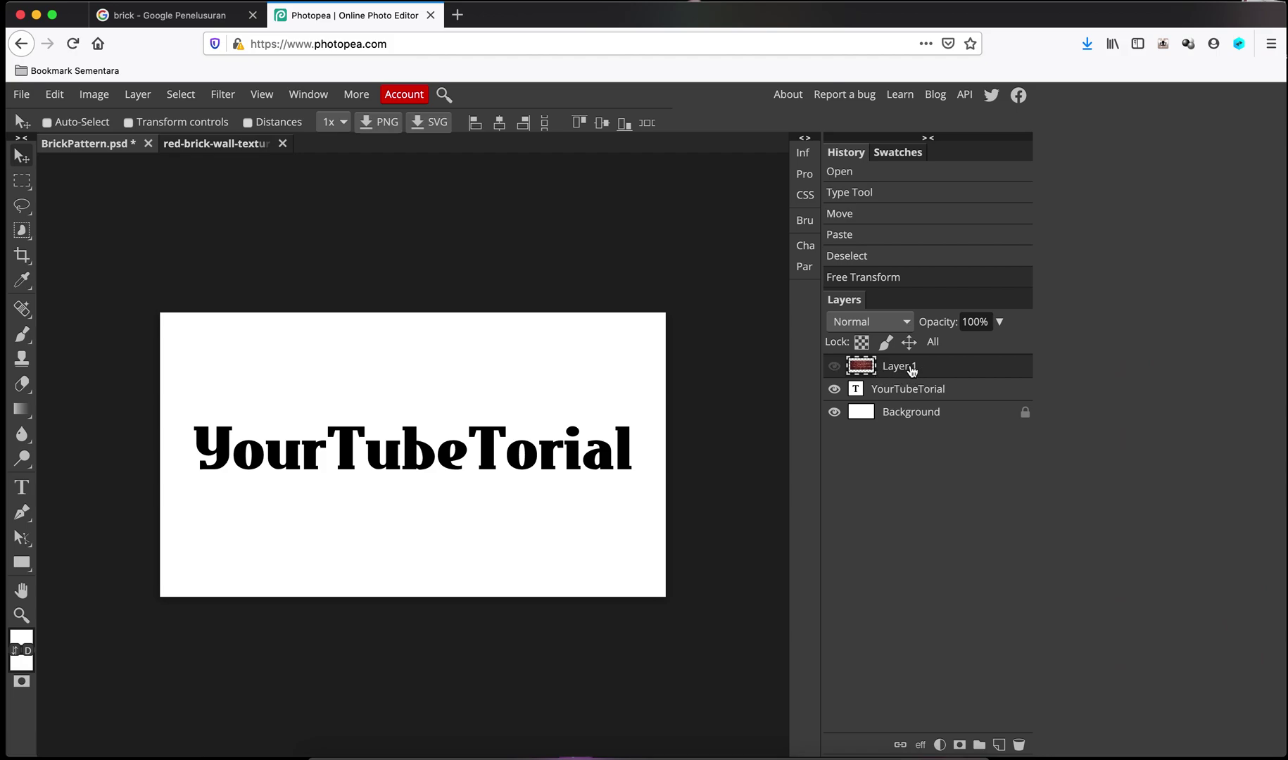
pyautogui.click(835, 366)
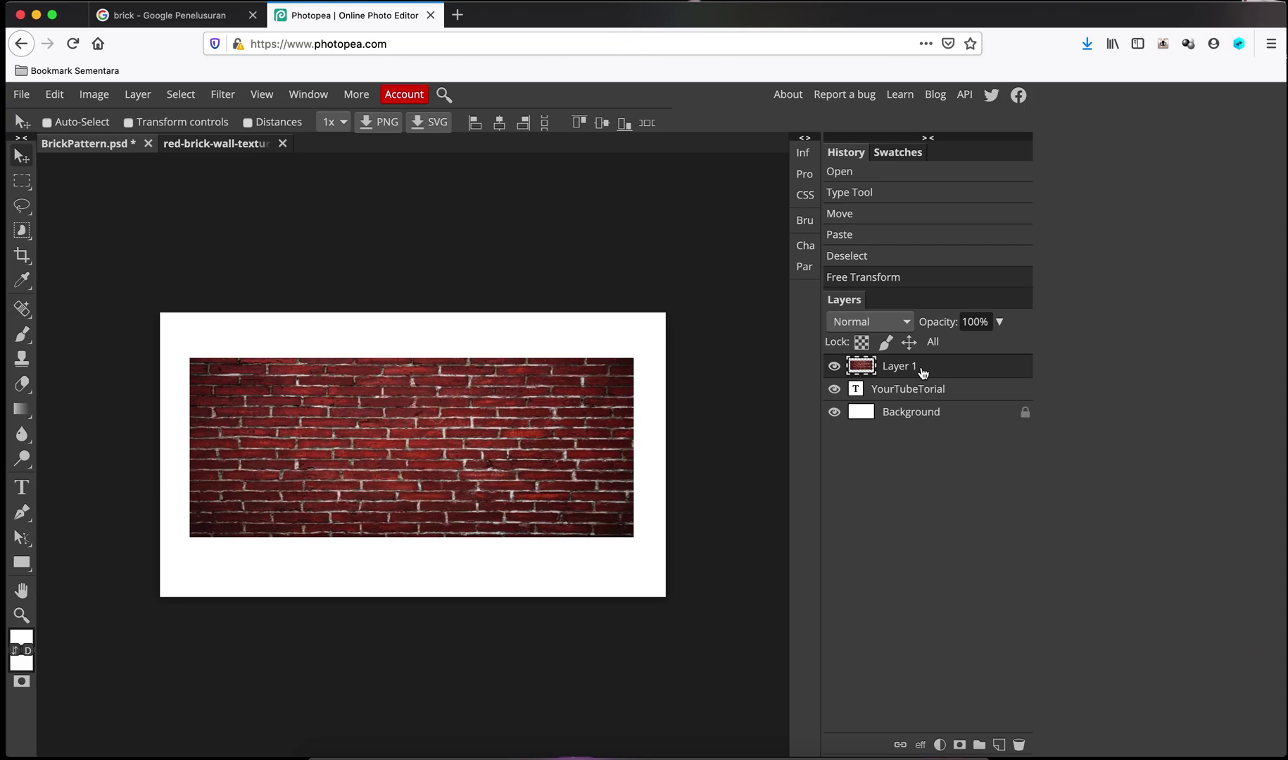
pyautogui.click(835, 366)
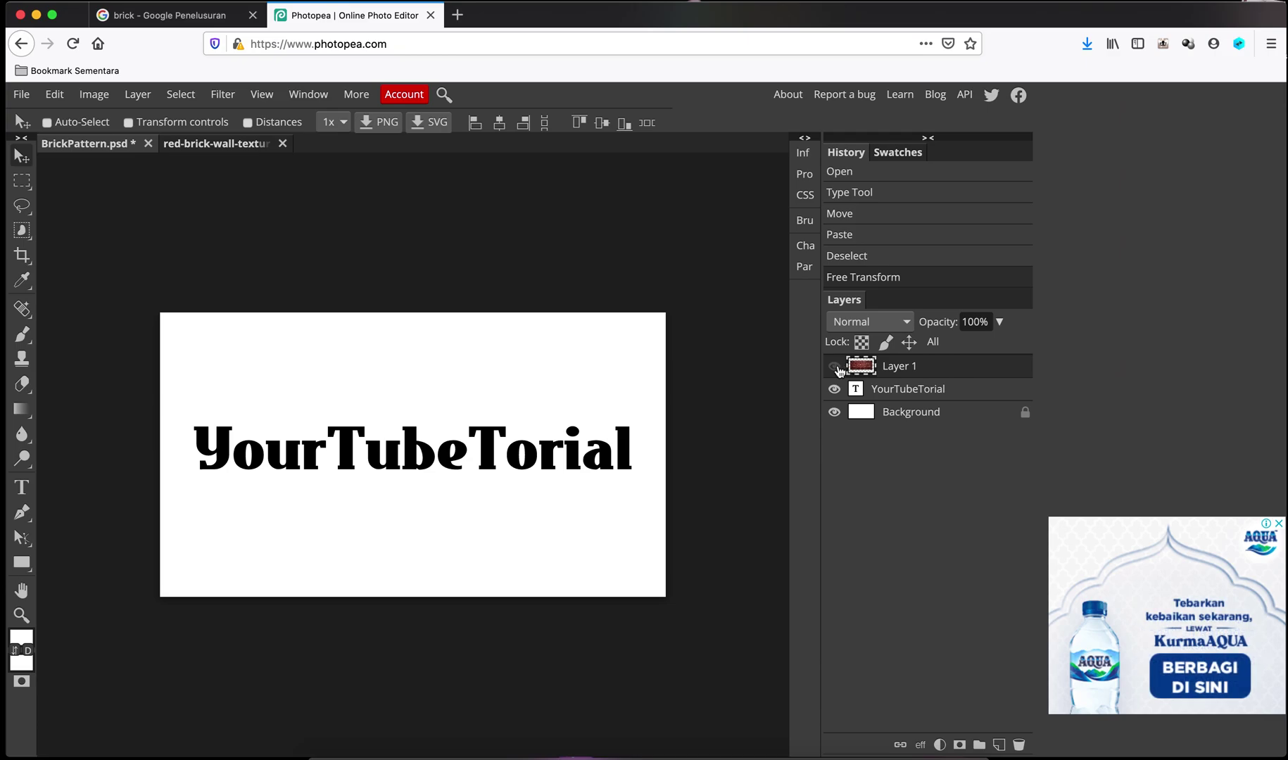
pyautogui.click(834, 366)
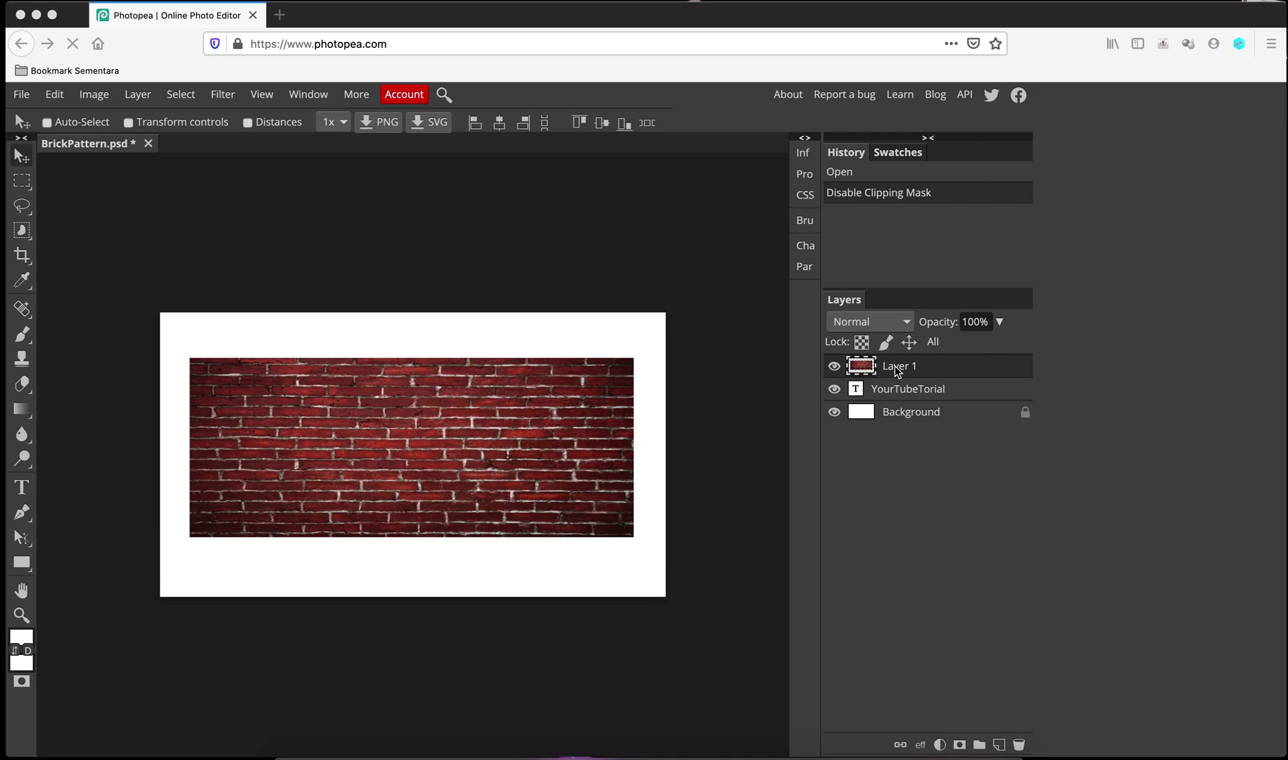
# Make Layer 1 a clipping mask so the bricks fill the YourTubeTorial letters.
pyautogui.rightClick(897, 372)
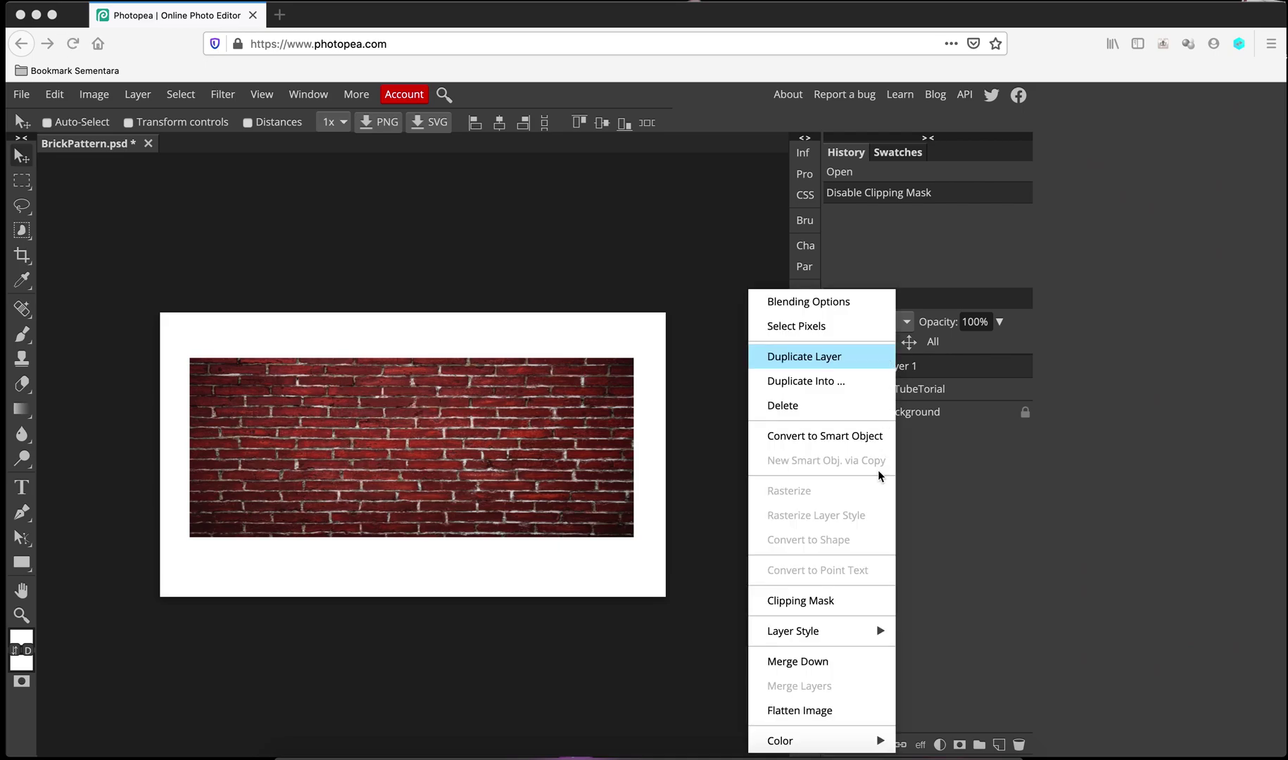
pyautogui.click(812, 602)
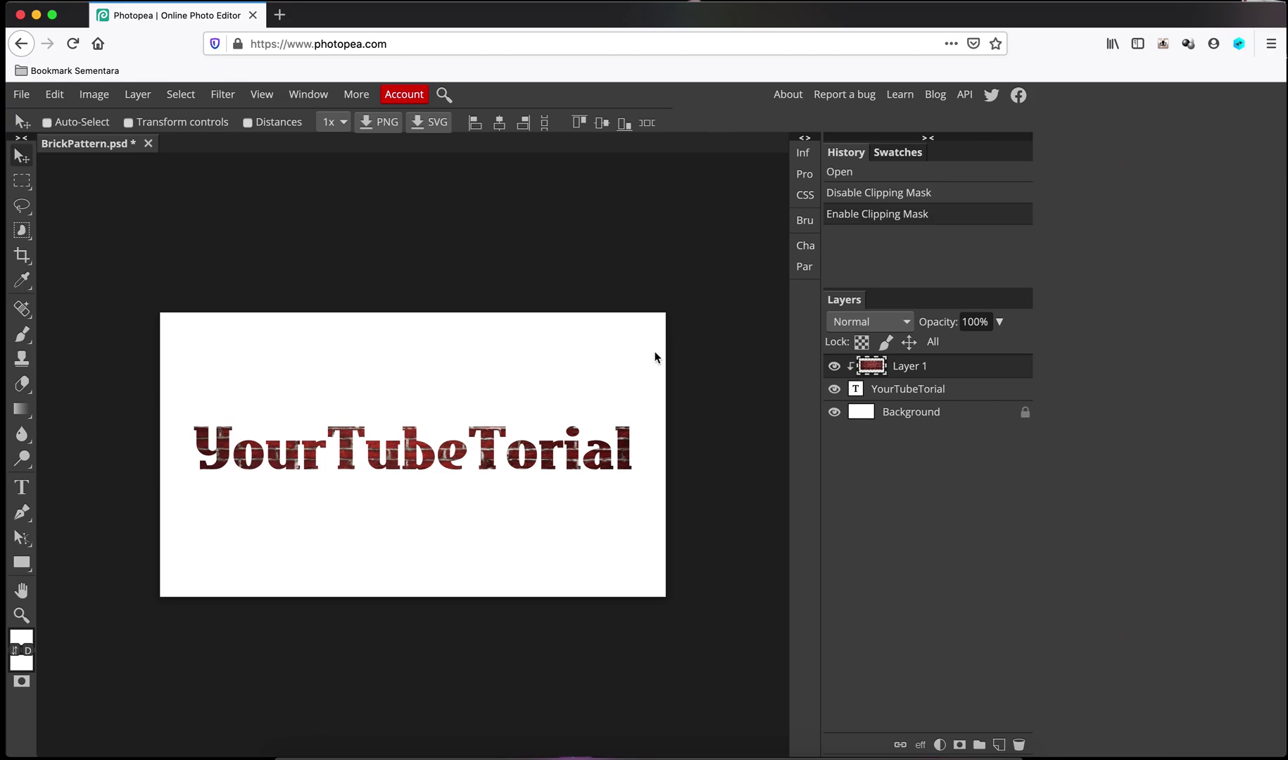
pyautogui.click(27, 97)
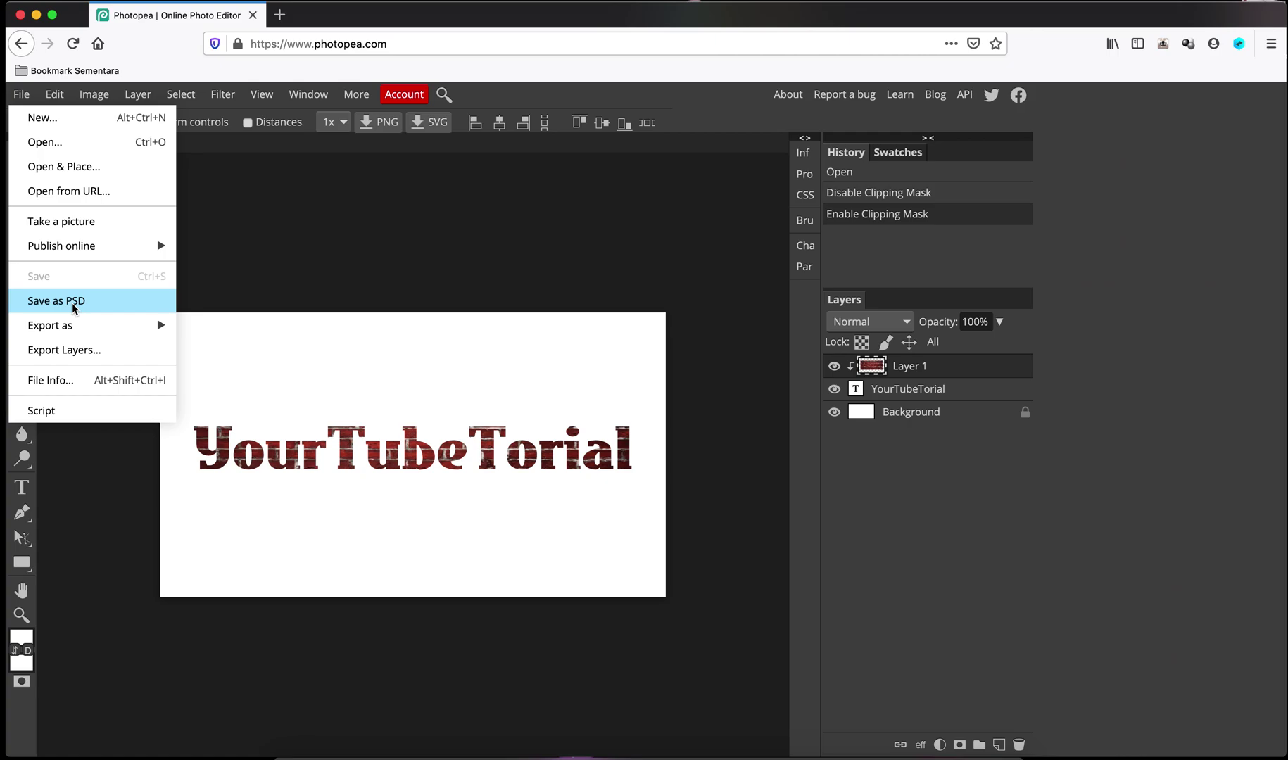
# Close the File menu and select the YourTubeTorial text layer, then the Background layer.
pyautogui.click(895, 375)
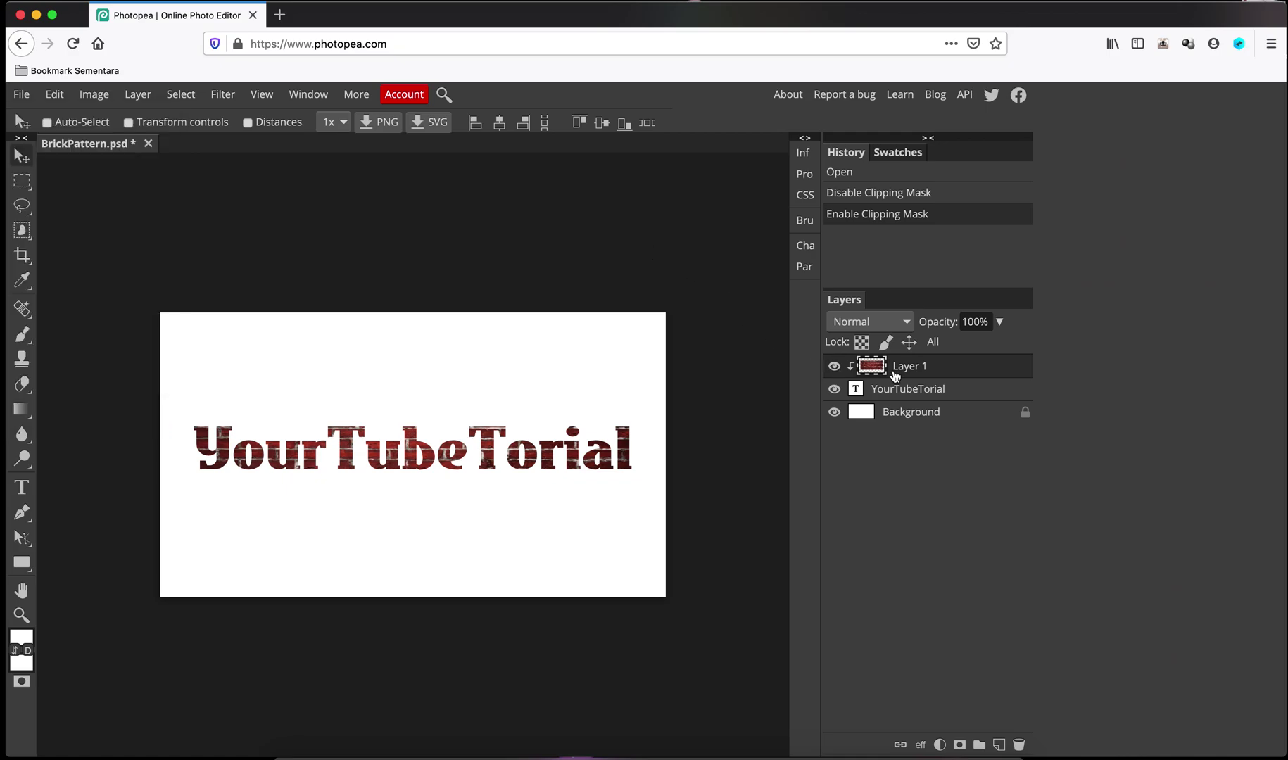
pyautogui.click(947, 400)
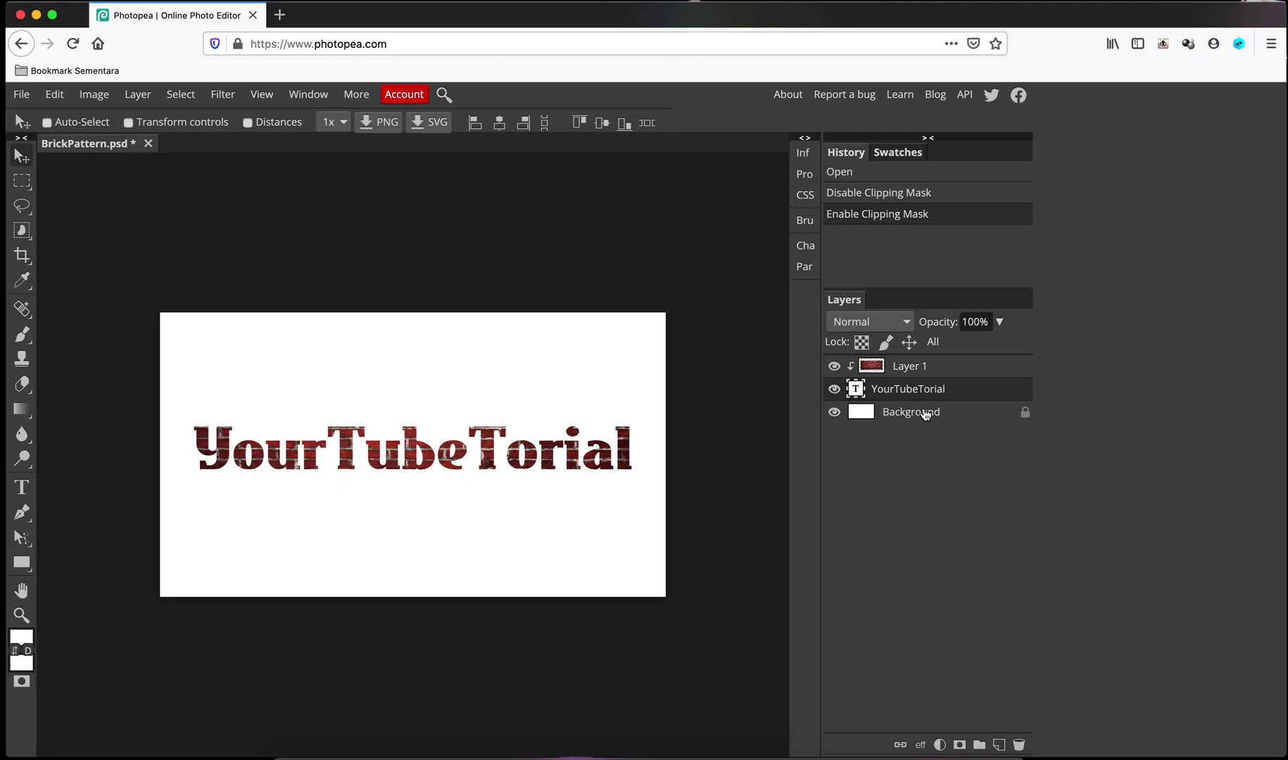
pyautogui.click(924, 415)
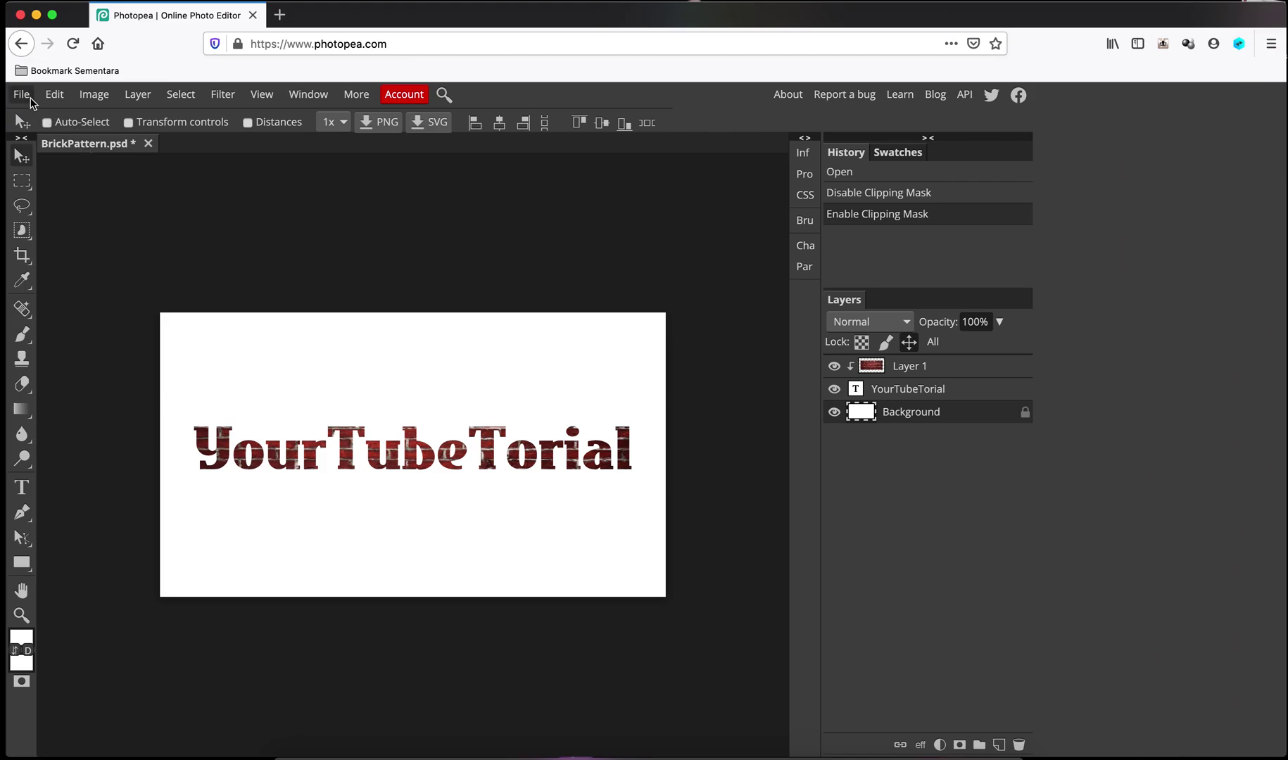
# Save the design as BrickPattern.psd and open it in Photoshop CC 2019.
pyautogui.click(30, 100)
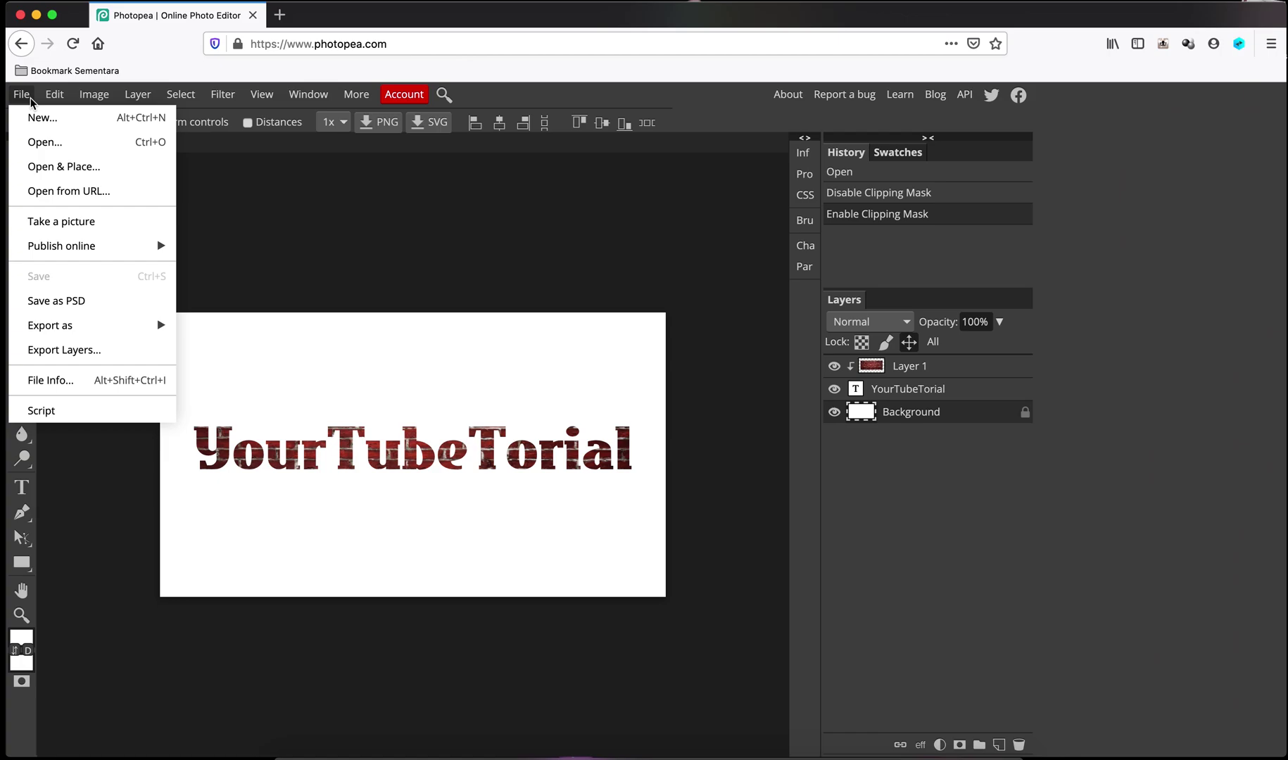
pyautogui.click(73, 307)
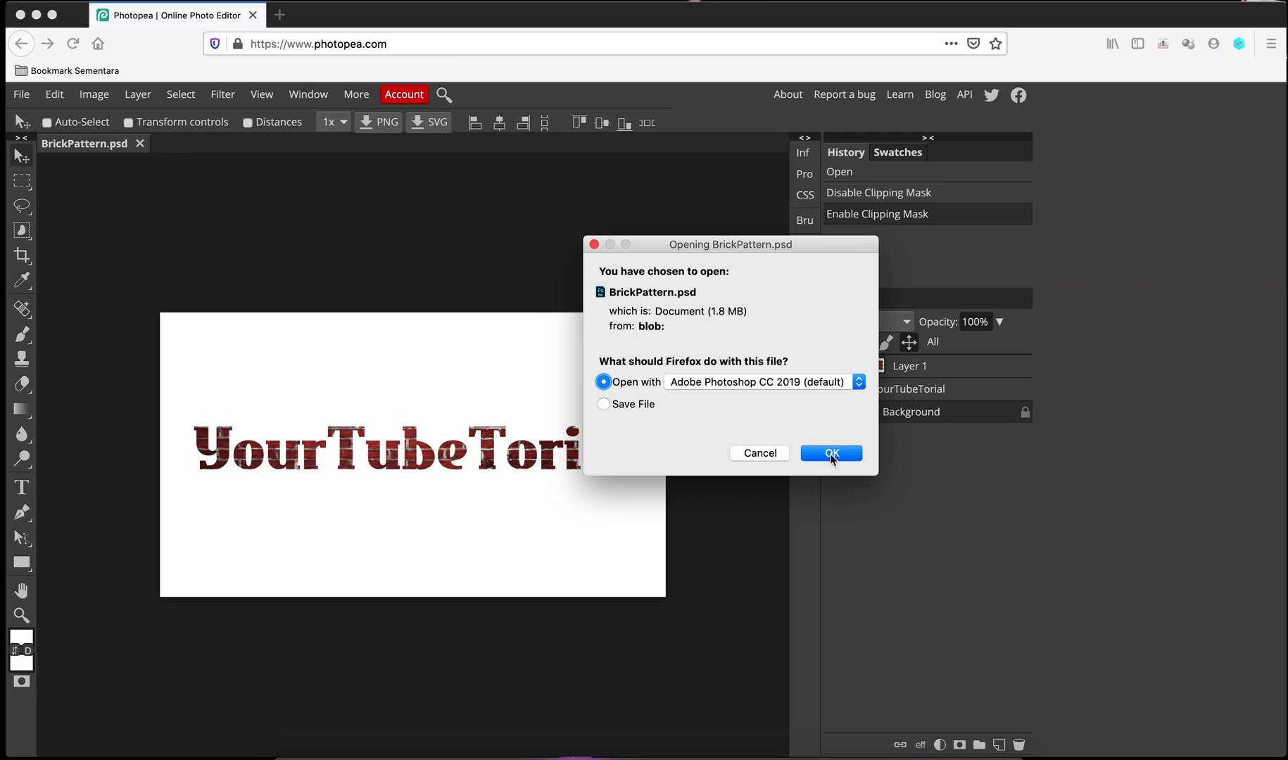
pyautogui.click(831, 455)
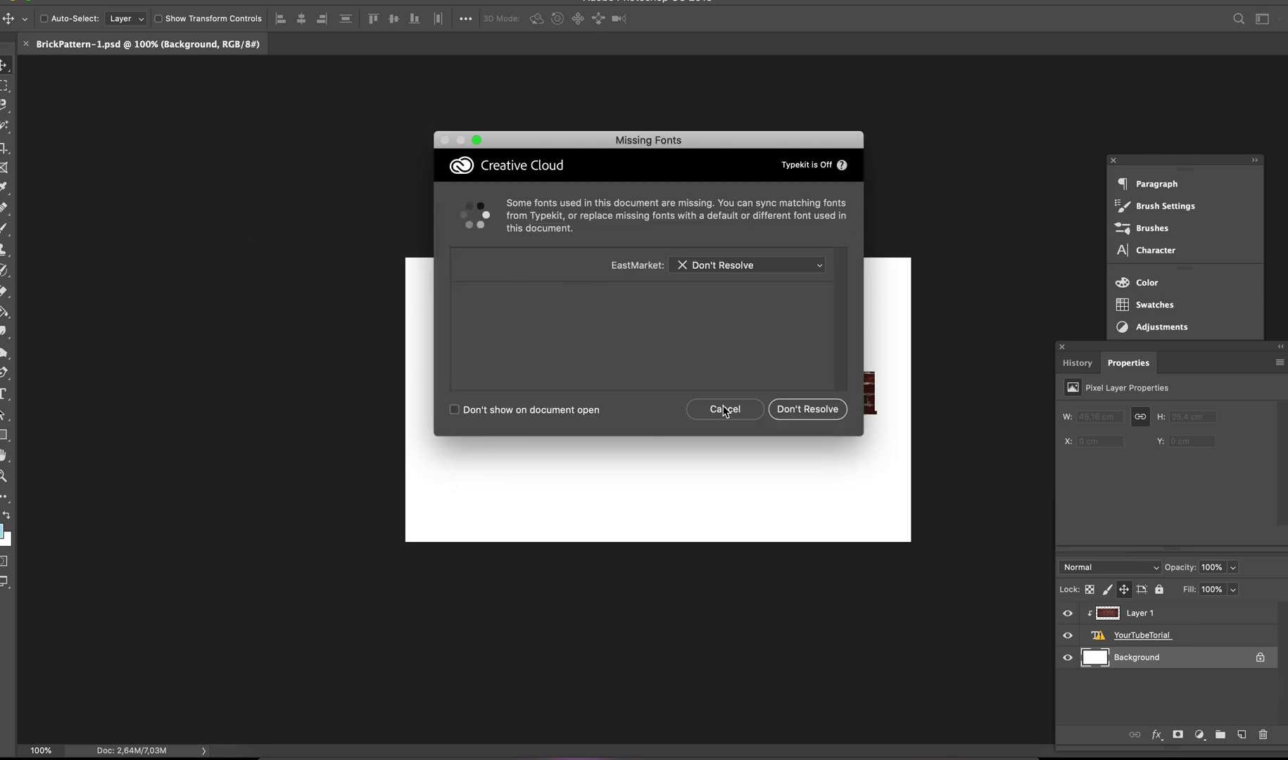
# Dismiss the Missing Fonts and locked-layer alerts, select Layer 1, and exit full screen.
pyautogui.click(725, 409)
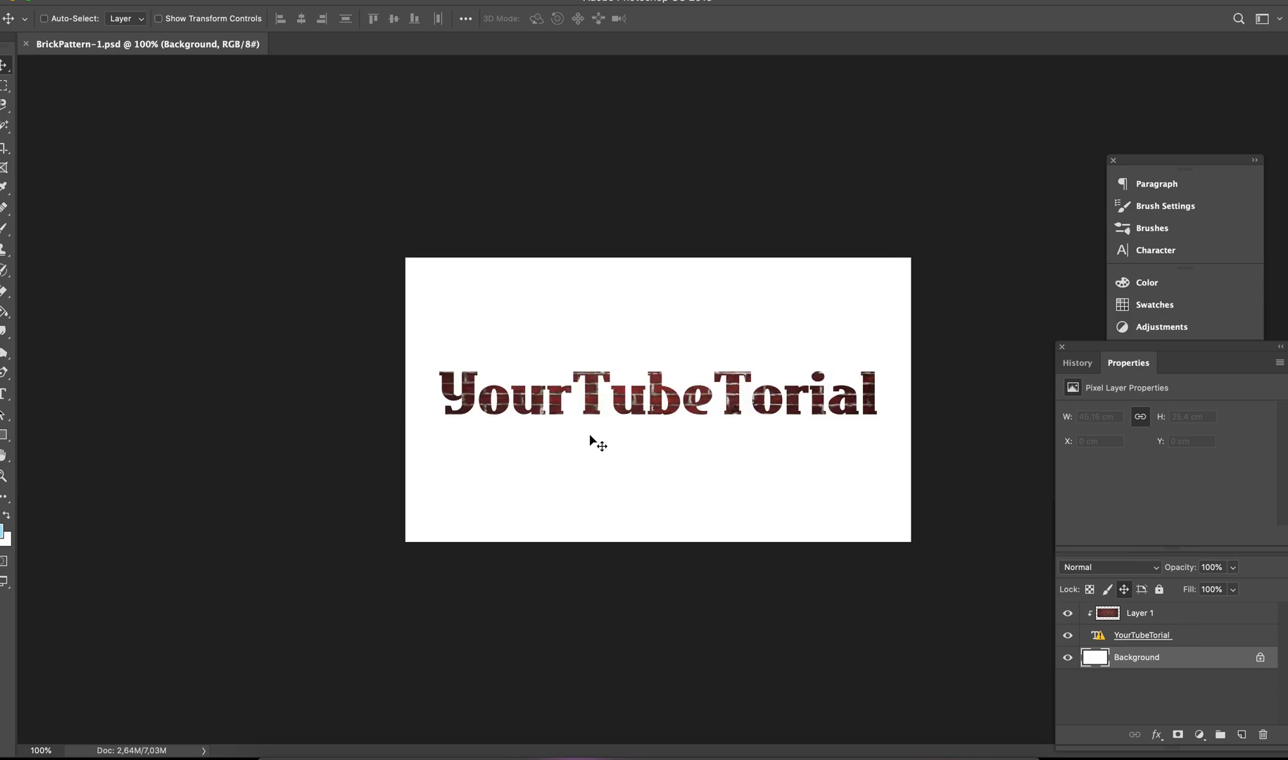
pyautogui.click(585, 407)
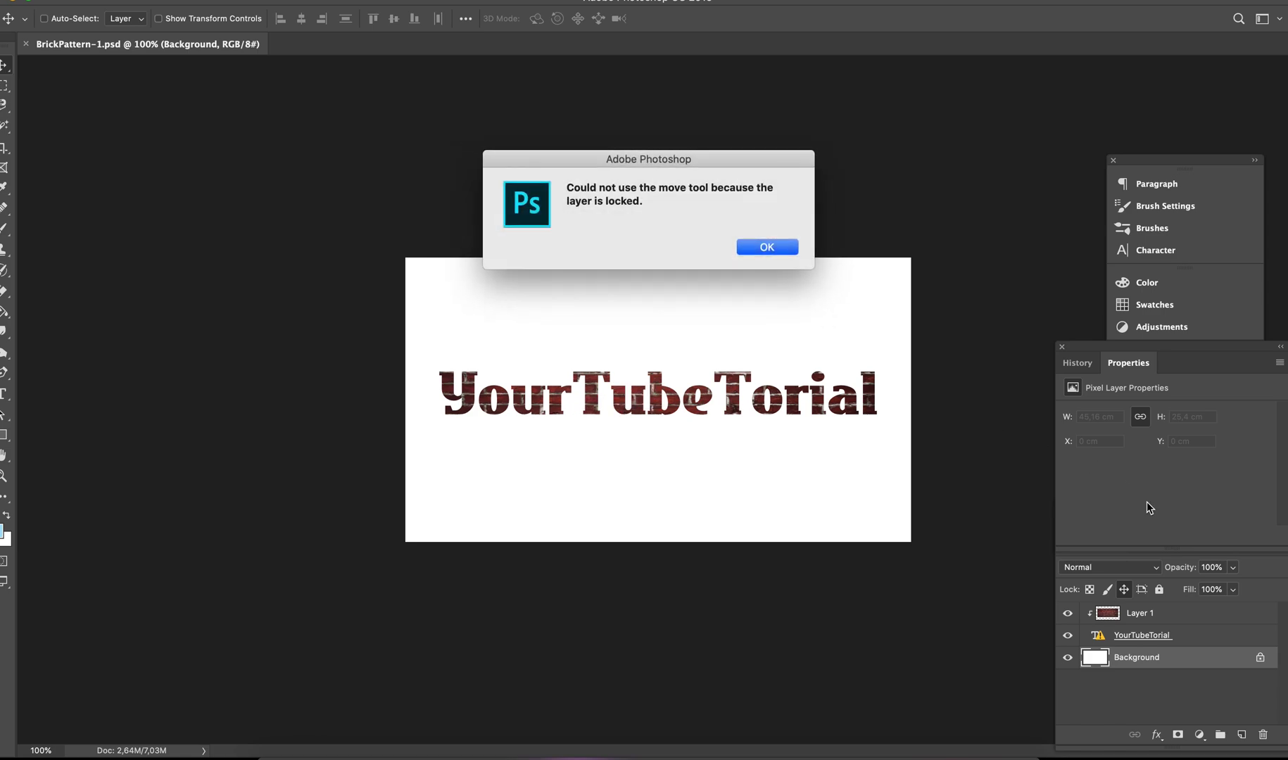
pyautogui.click(774, 248)
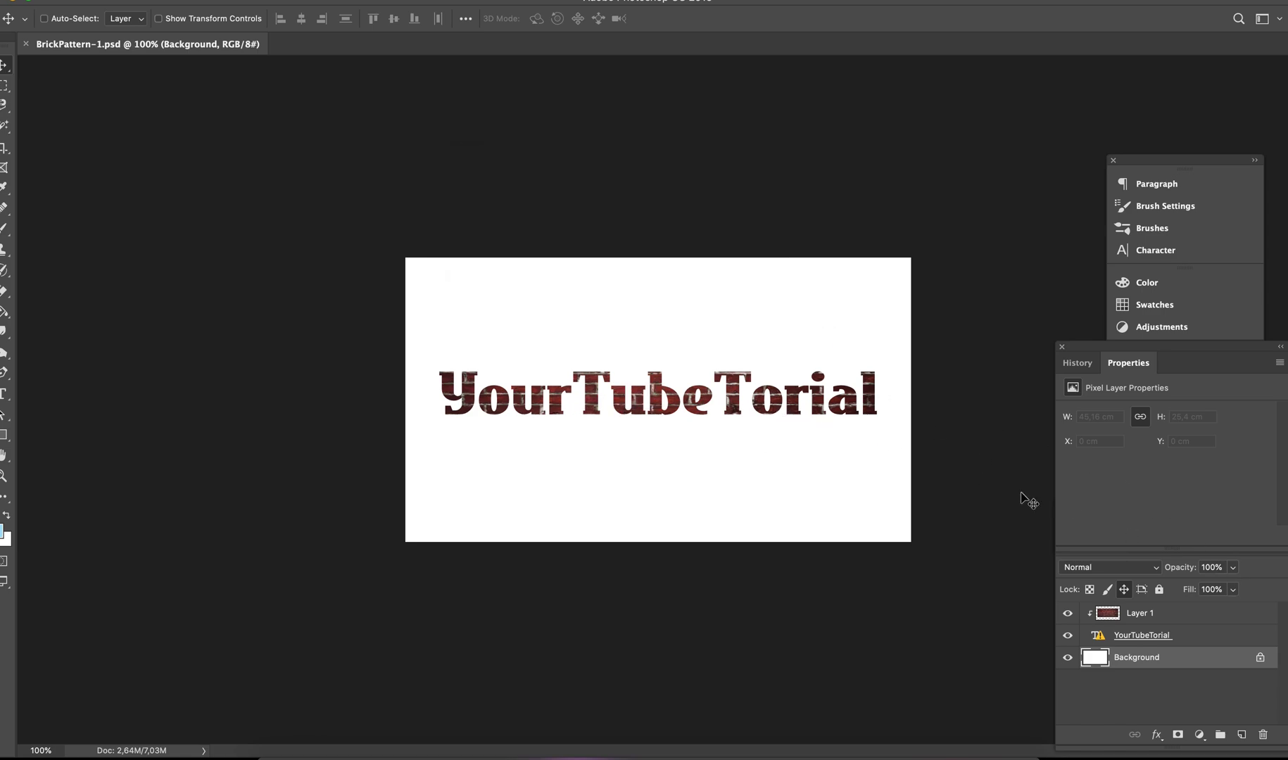
pyautogui.click(1170, 618)
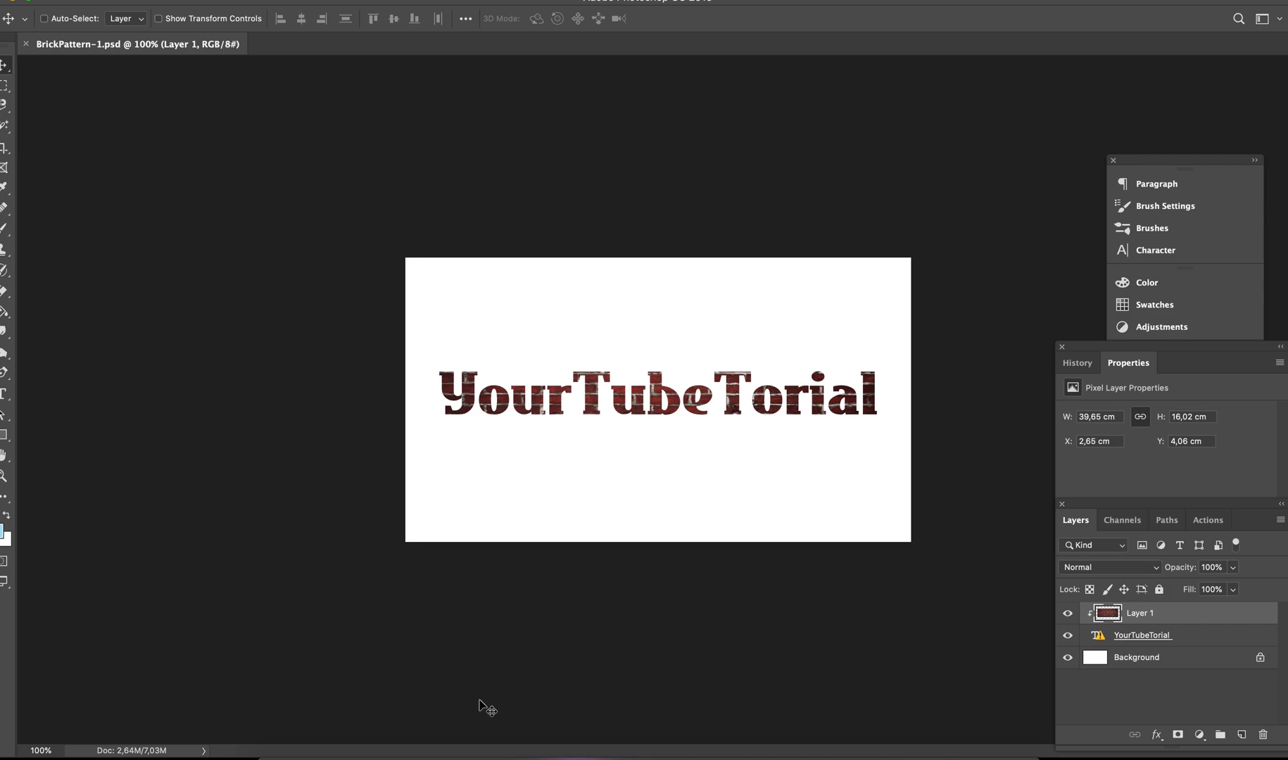
pyautogui.press('ctrl+super+f')
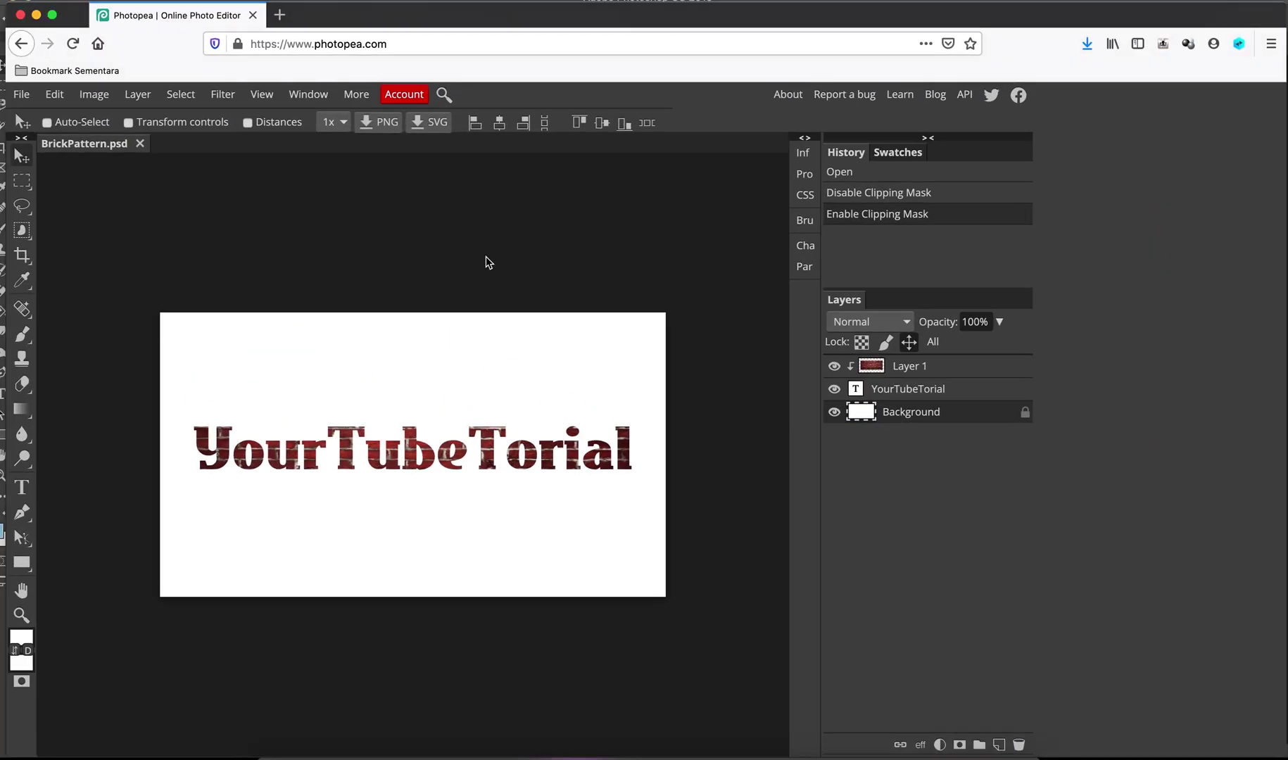
# Export the design as BrickPattern.png at 1280×720, then undo a stray Background layer duplicate.
pyautogui.click(529, 239)
pyautogui.click(29, 99)
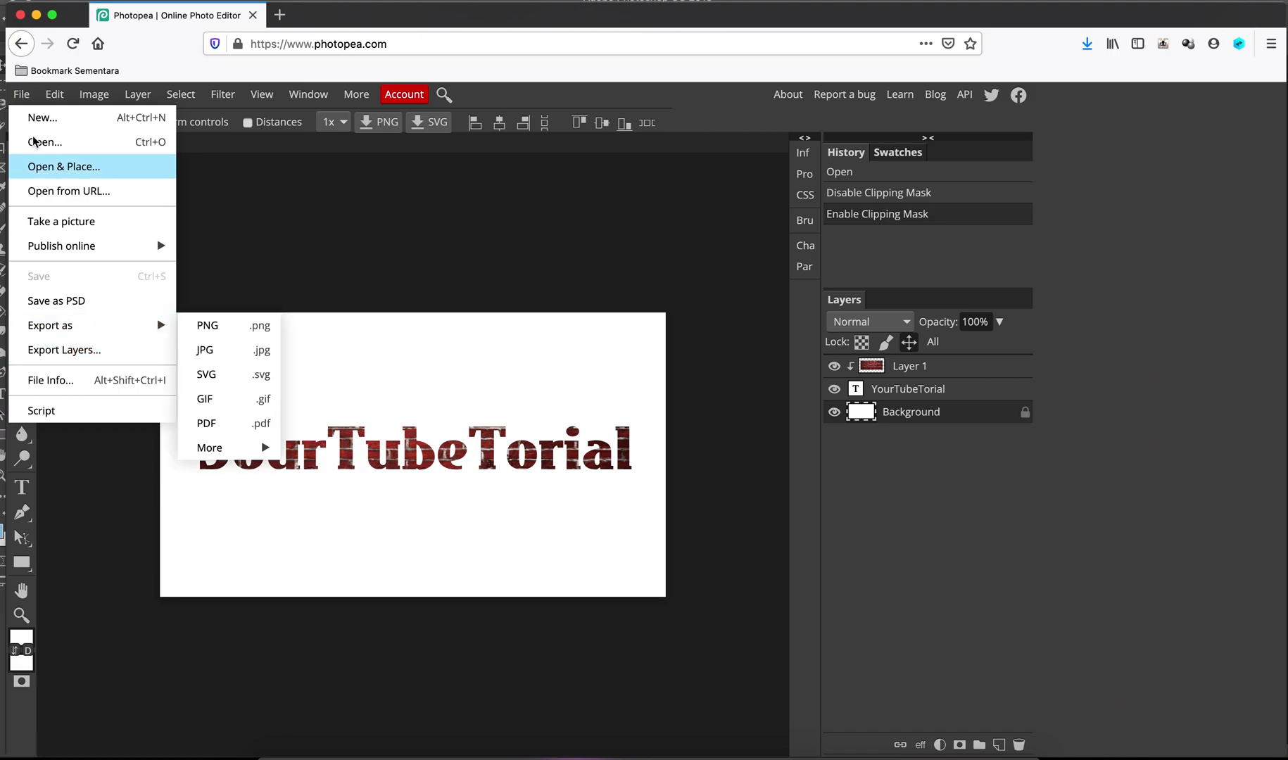
pyautogui.moveTo(61, 325)
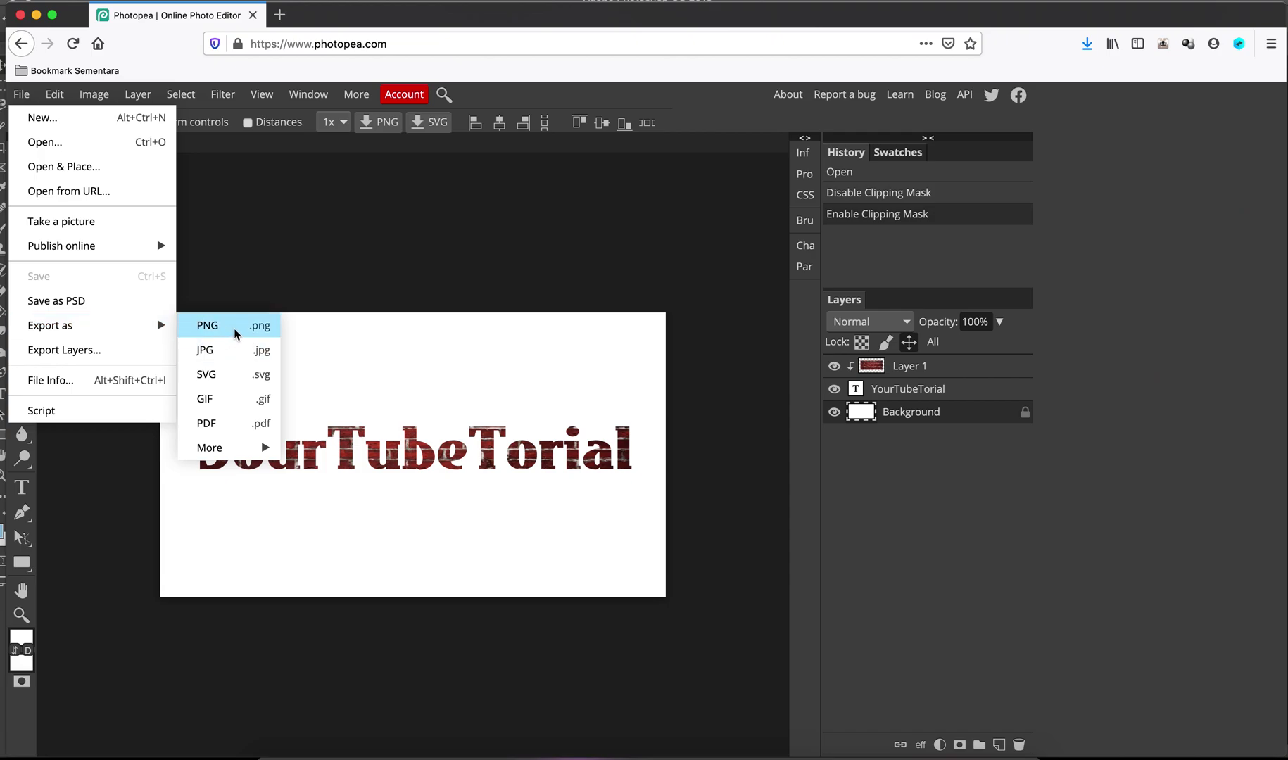
pyautogui.click(235, 334)
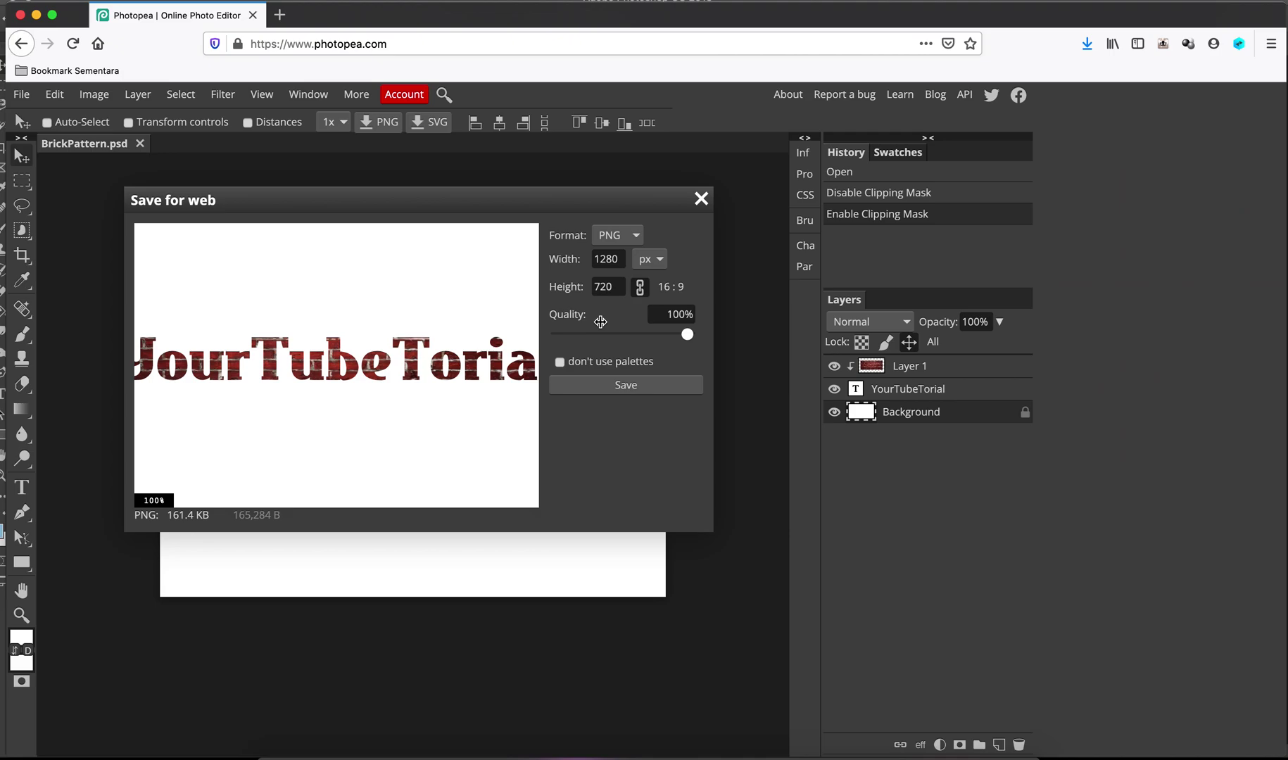
pyautogui.click(661, 385)
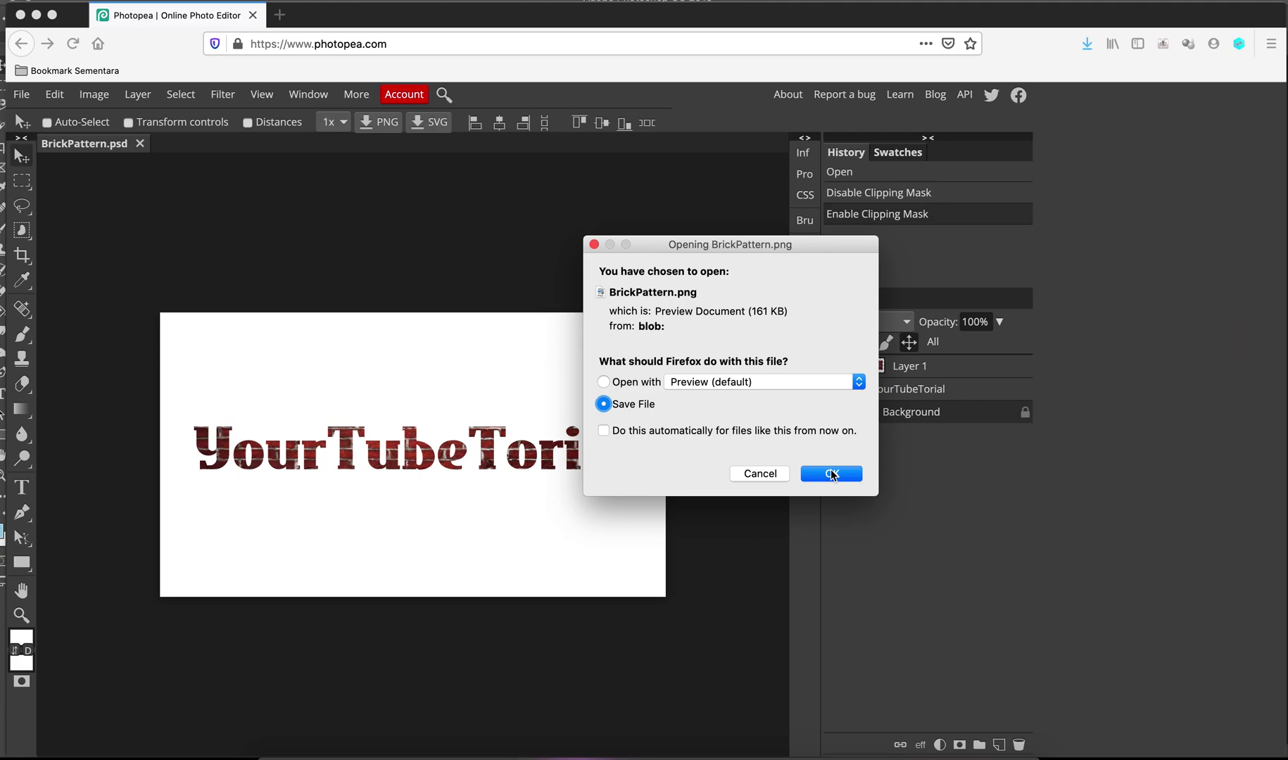
pyautogui.click(832, 473)
pyautogui.hotkey('ctrl', 'j')
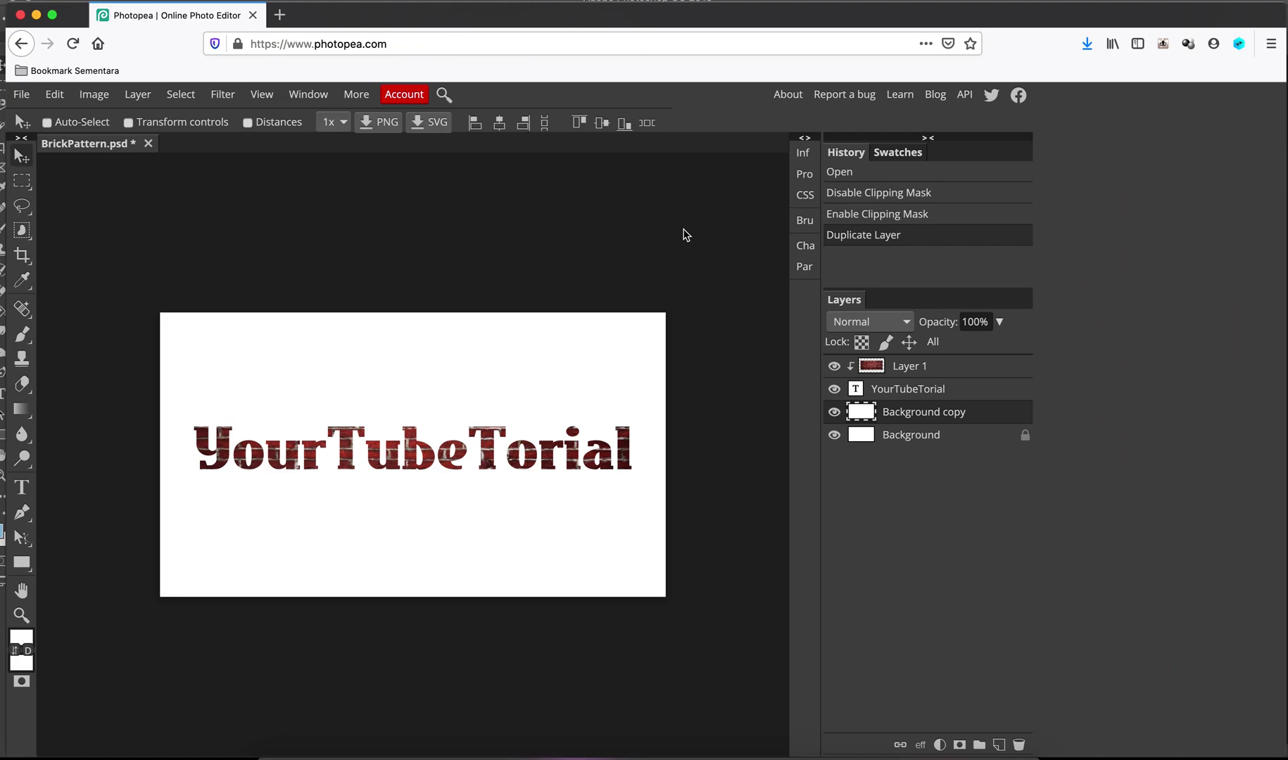
pyautogui.hotkey('ctrl', 'z')
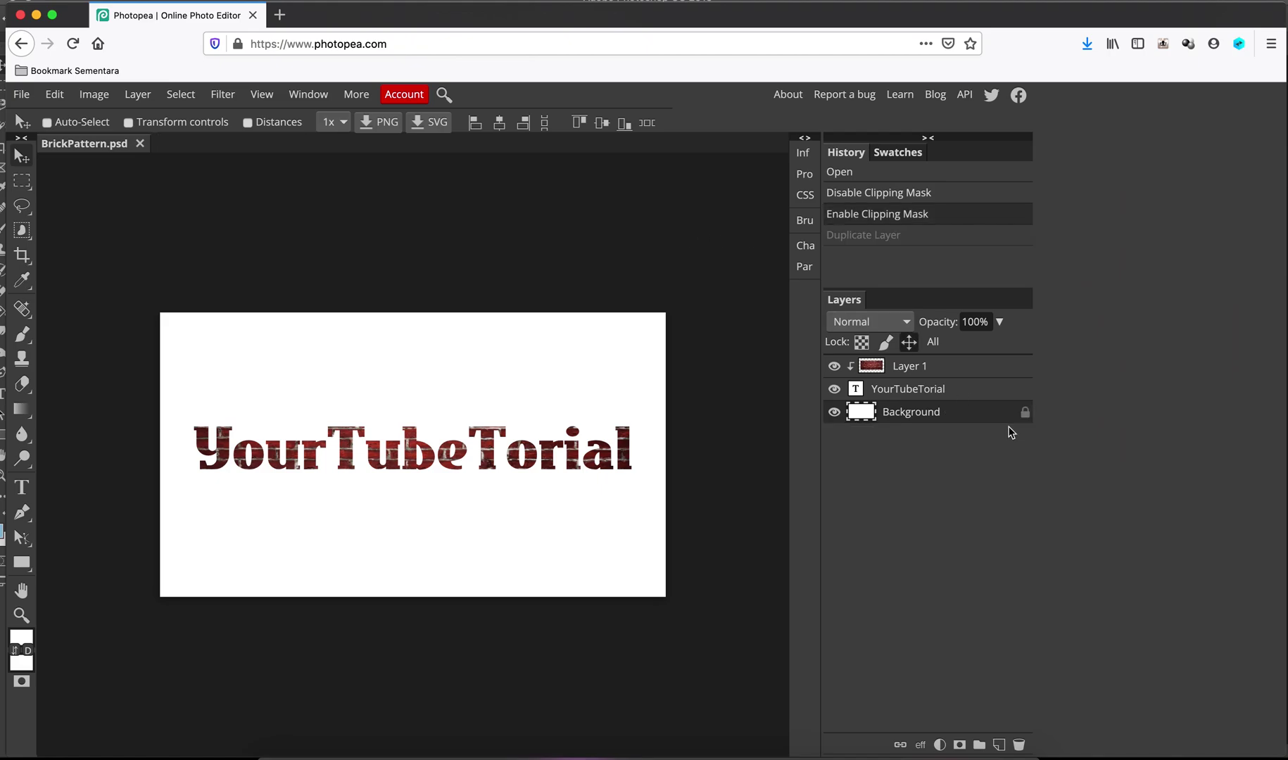